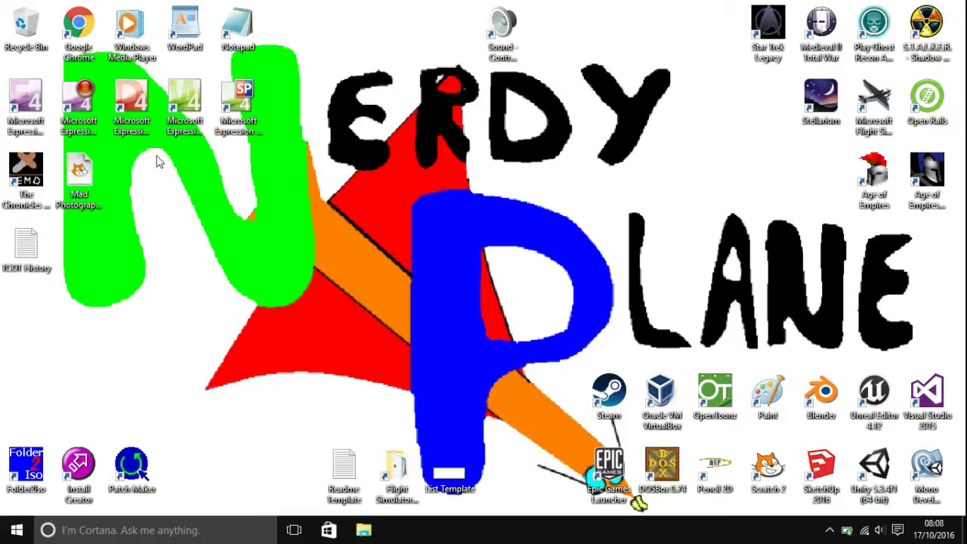
{"action": "double_click", "coordinate": [81, 45]}
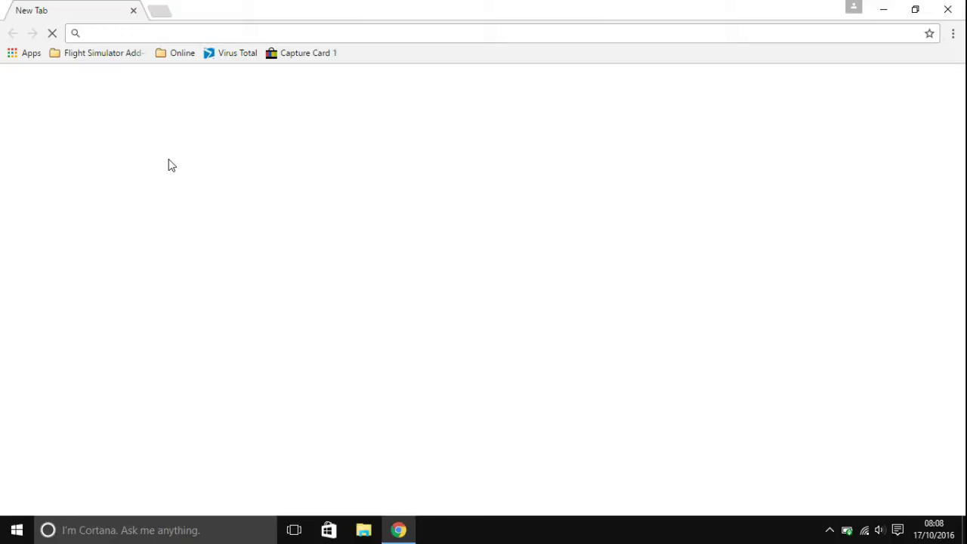
{"action": "type", "text": "www."}
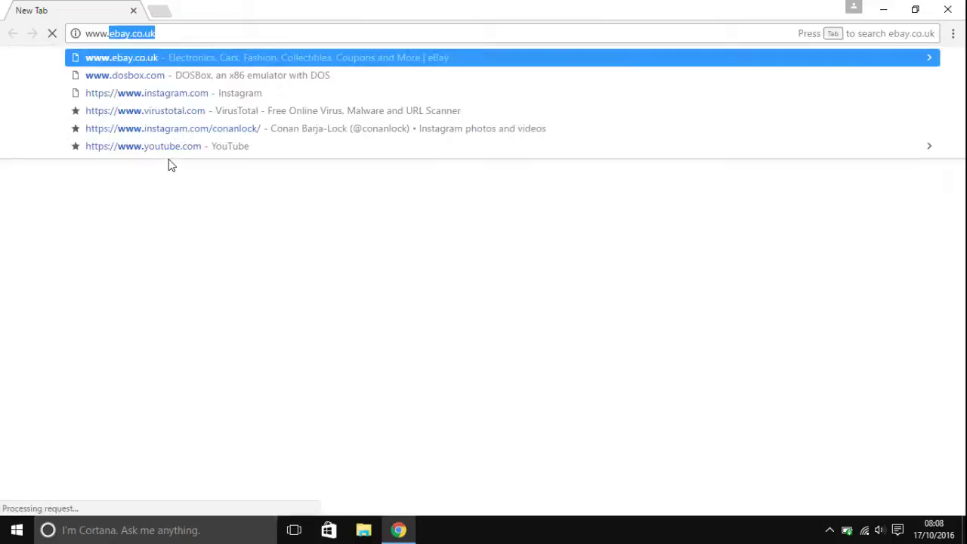
{"action": "type", "text": "d"}
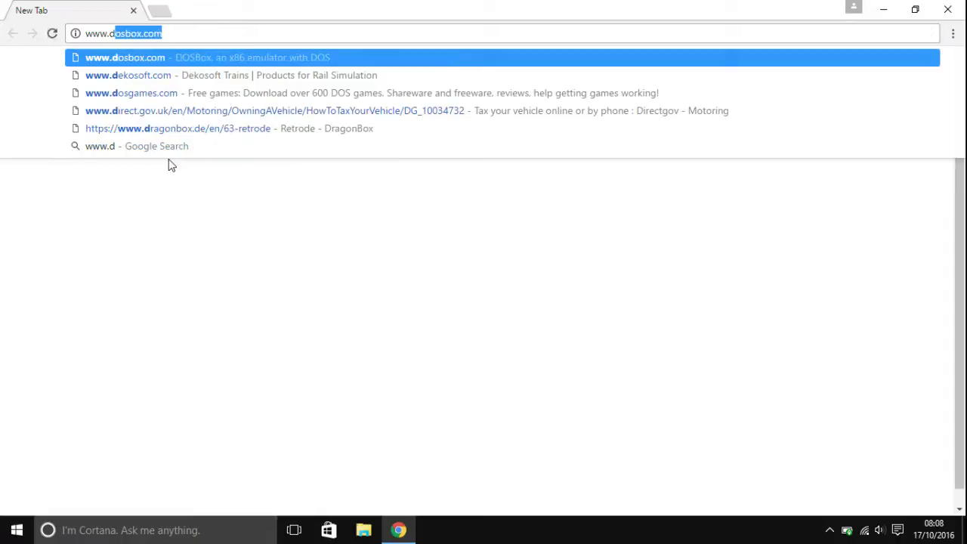
{"action": "type", "text": "osbo"}
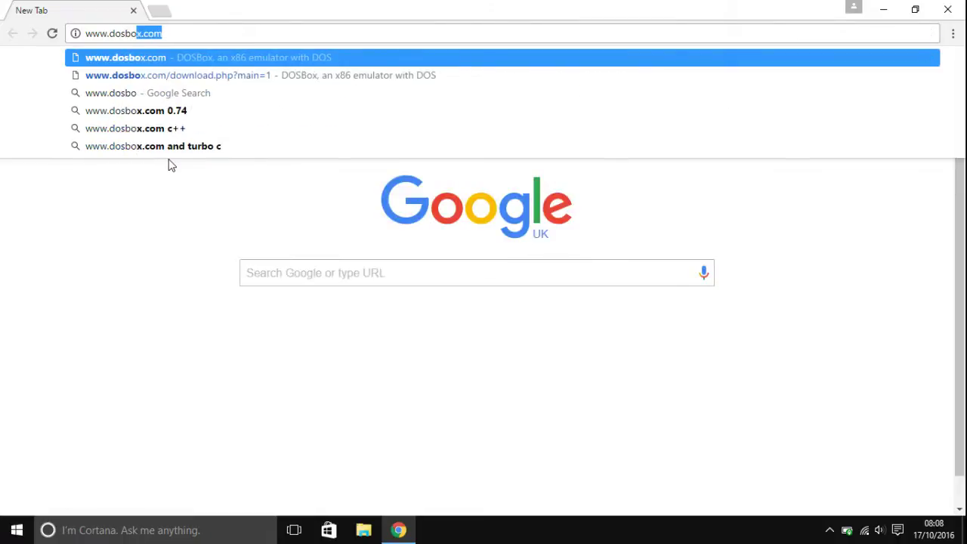
{"action": "key", "text": "Return"}
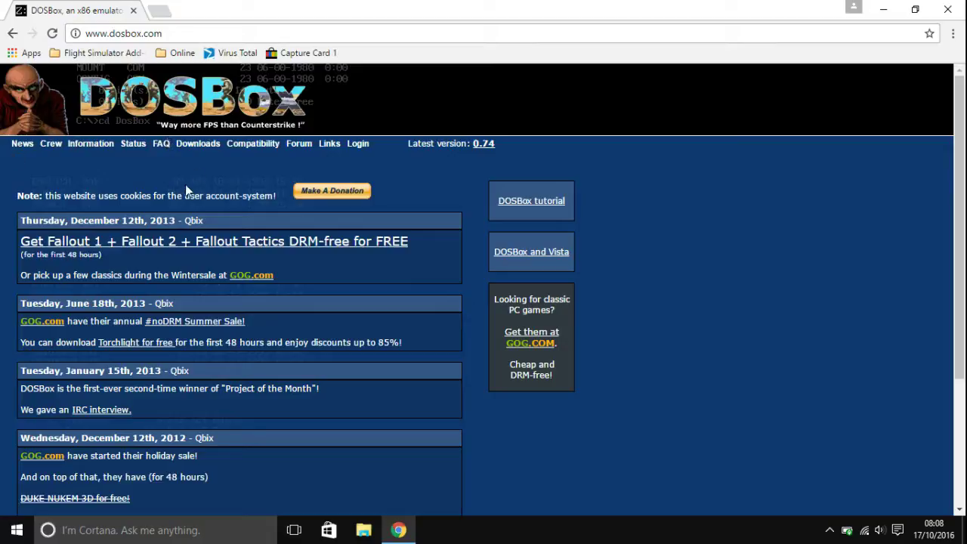
Open the DOSBox site's downloads page and examine the main download link and the list of operating system versions
{"action": "left_click", "coordinate": [195, 145]}
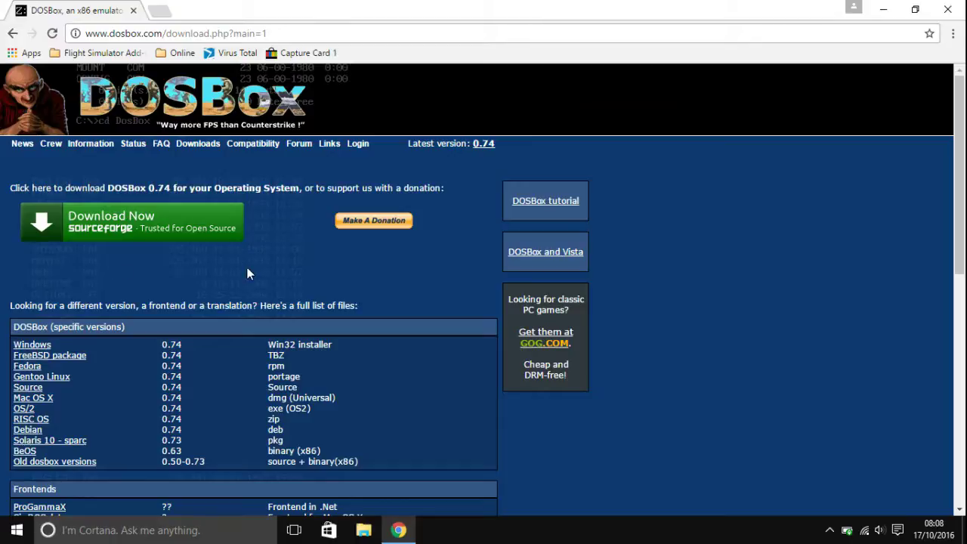
{"action": "scroll", "coordinate": [138, 195], "scroll_direction": "down", "scroll_amount": 2}
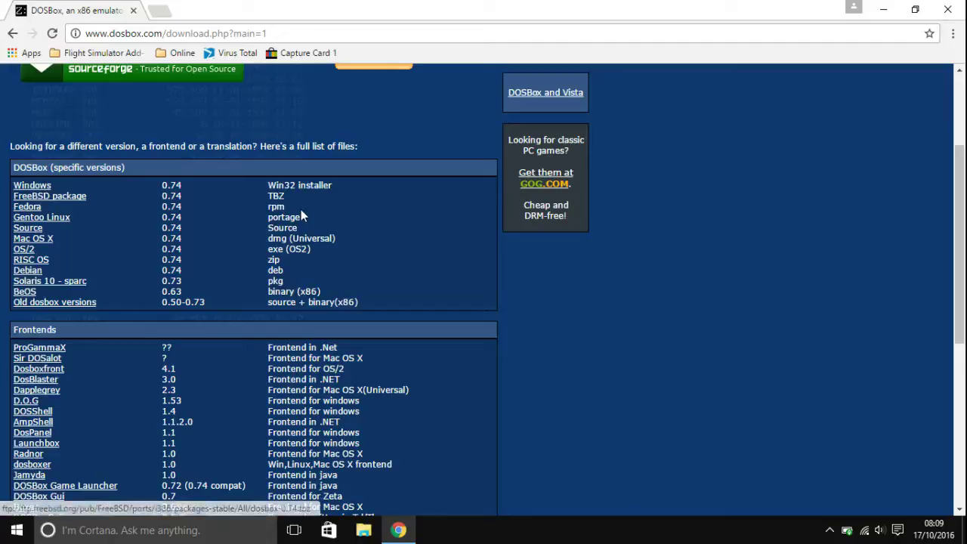
{"action": "left_click_drag", "start_coordinate": [958, 155], "coordinate": [958, 98]}
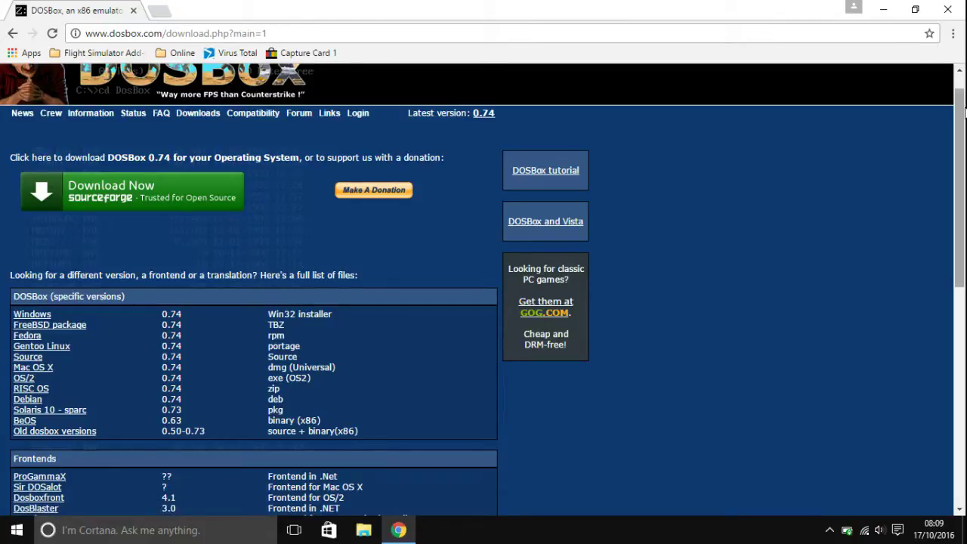
{"action": "left_click_drag", "start_coordinate": [963, 112], "coordinate": [962, 93]}
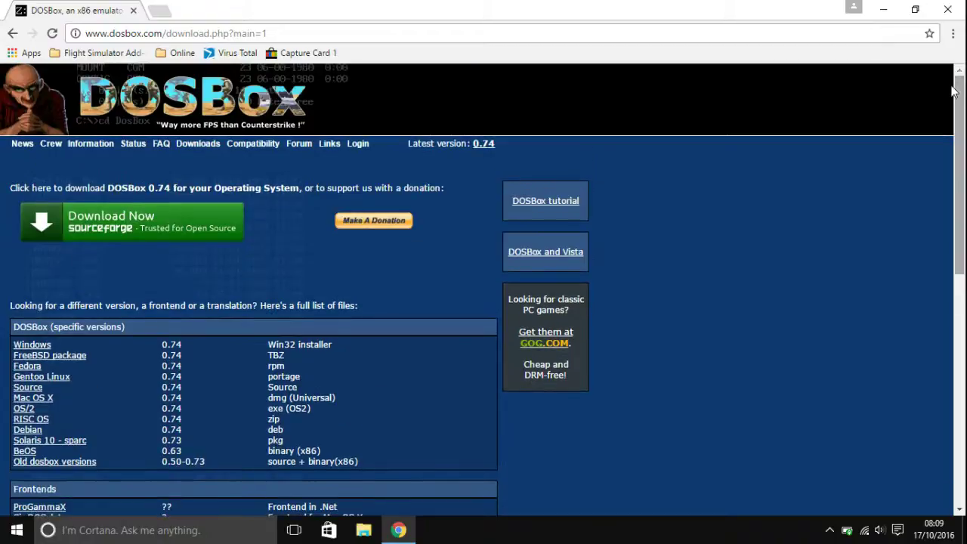
{"action": "left_click_drag", "start_coordinate": [963, 155], "coordinate": [964, 168]}
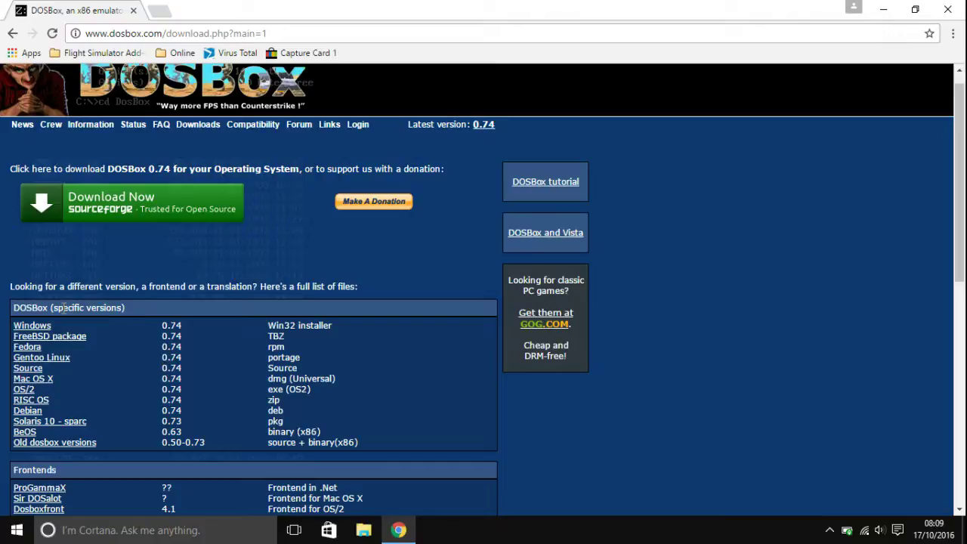
{"action": "mouse_move", "coordinate": [964, 130]}
{"action": "left_mouse_down"}
{"action": "mouse_move", "coordinate": [965, 149]}
{"action": "mouse_move", "coordinate": [964, 121]}
{"action": "left_mouse_up"}
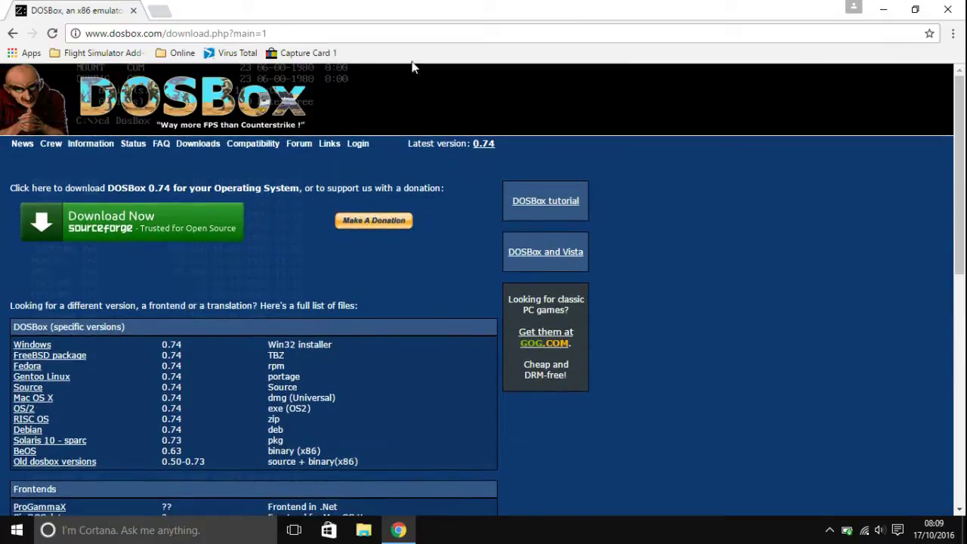
Open a new browser tab and close the DOSBox one
{"action": "left_click", "coordinate": [160, 12]}
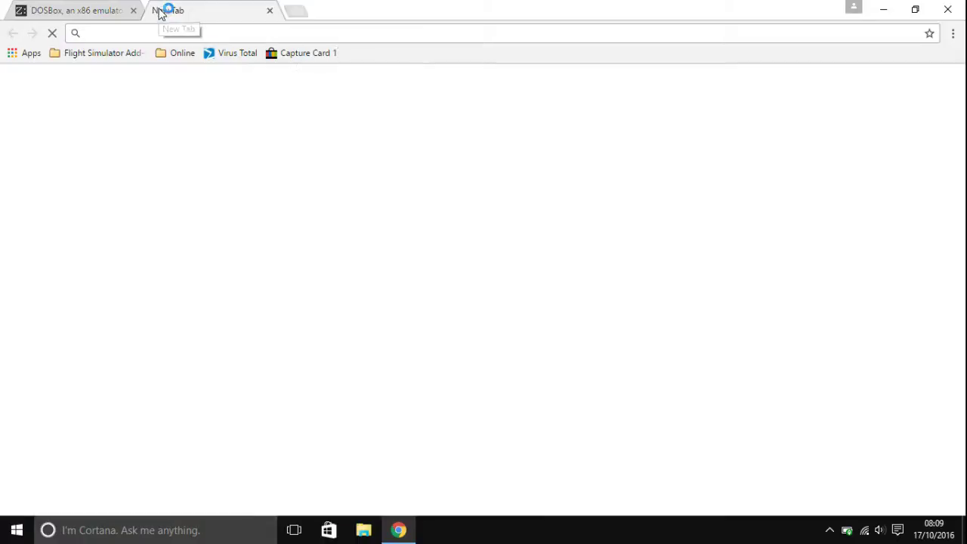
{"action": "left_click", "coordinate": [106, 7]}
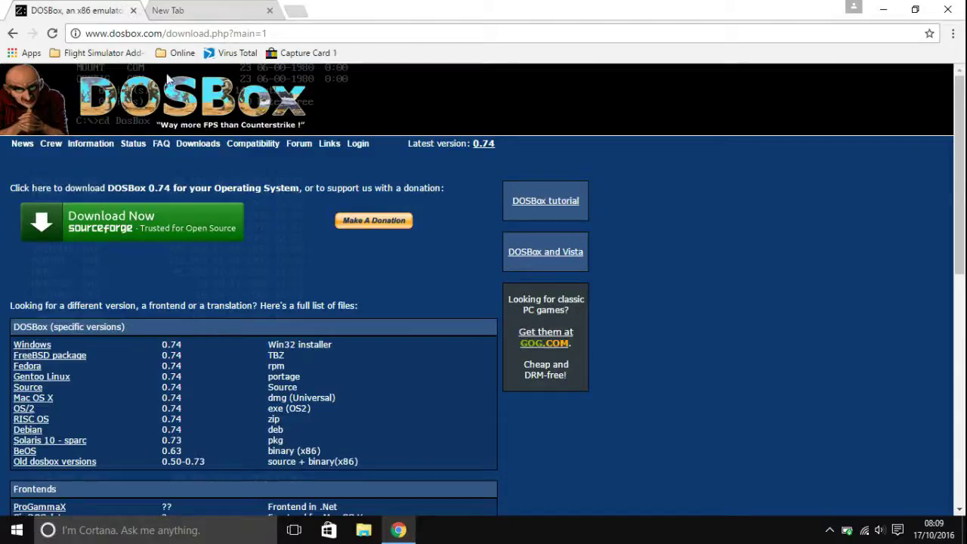
{"action": "left_click", "coordinate": [133, 11]}
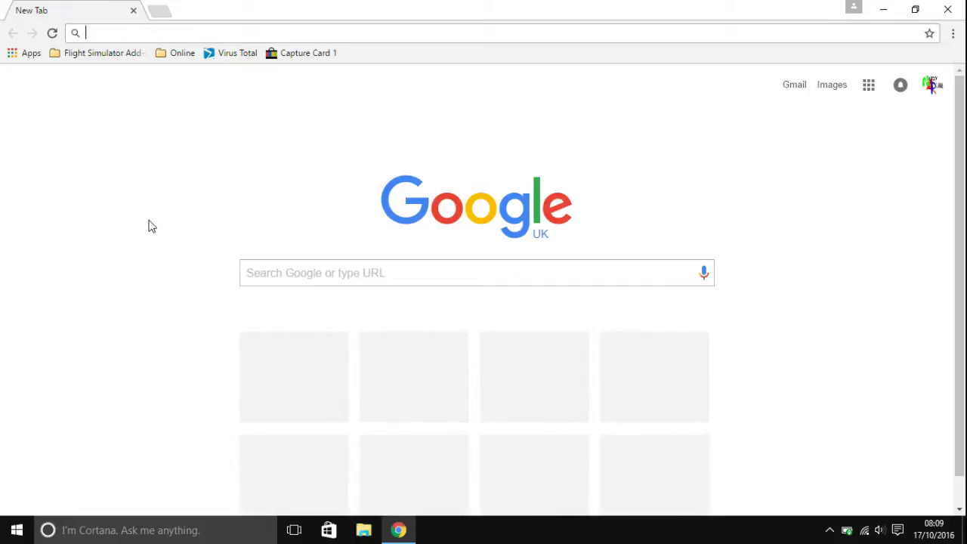
Go to theelderscrolls.com and open the Daggerfall page from the site's list of games
{"action": "type", "text": "the"}
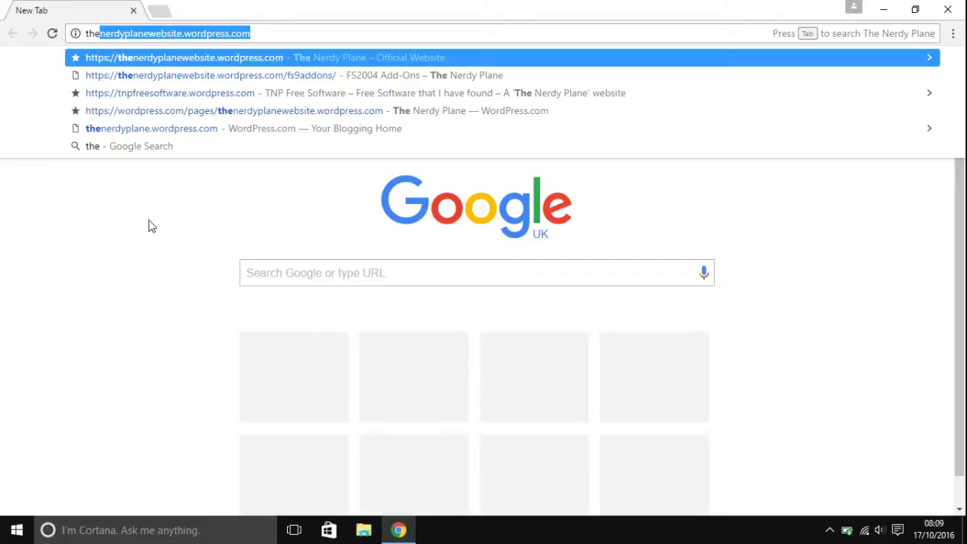
{"action": "type", "text": "elders"}
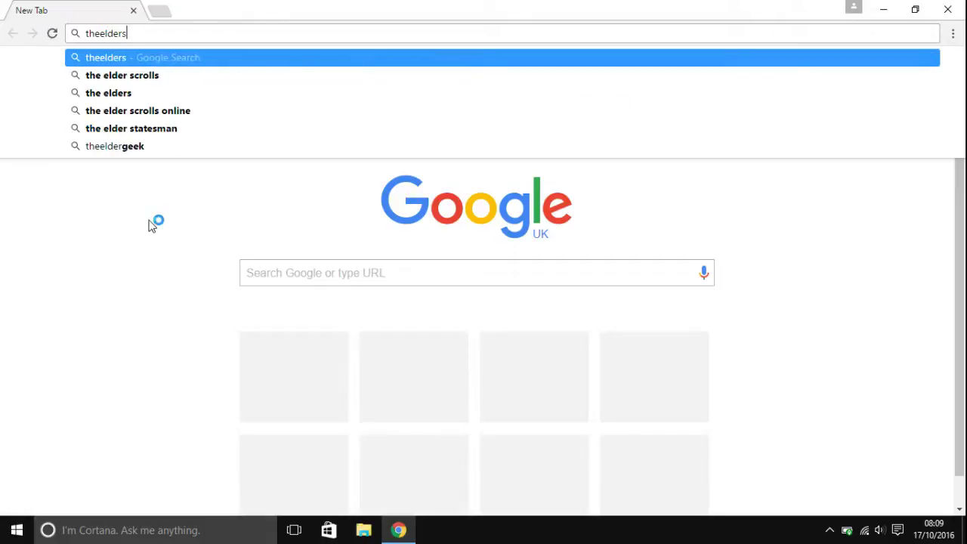
{"action": "type", "text": "crolls"}
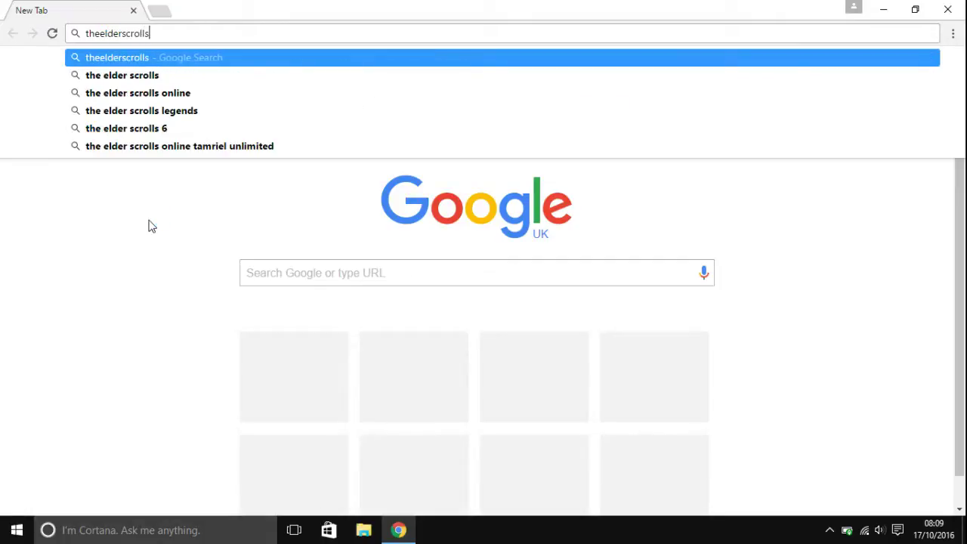
{"action": "type", "text": ".dag"}
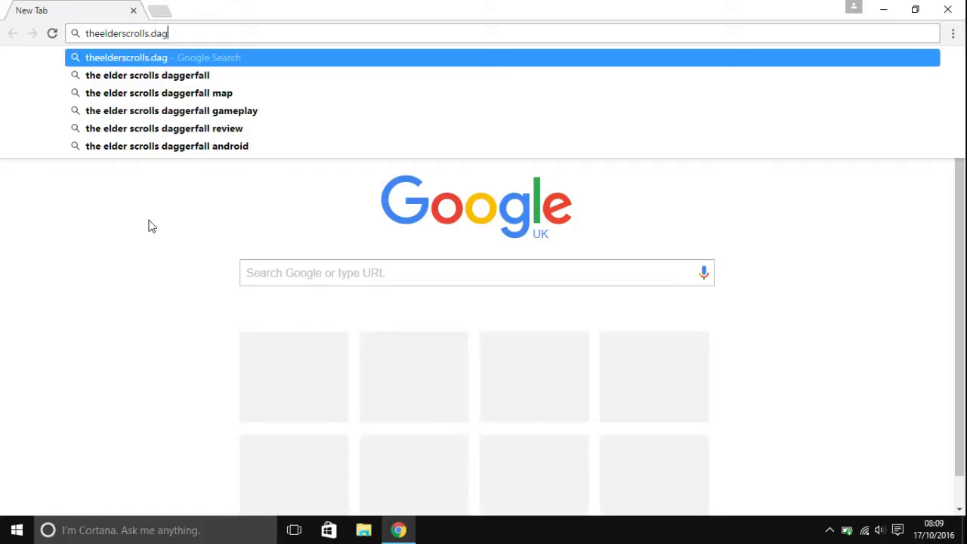
{"action": "key", "text": "BackSpace"}
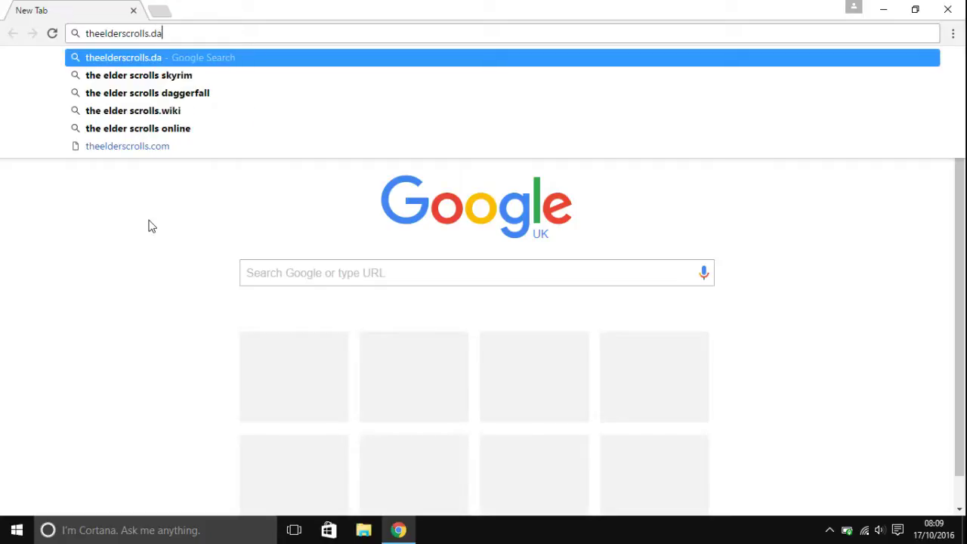
{"action": "left_click", "coordinate": [134, 148]}
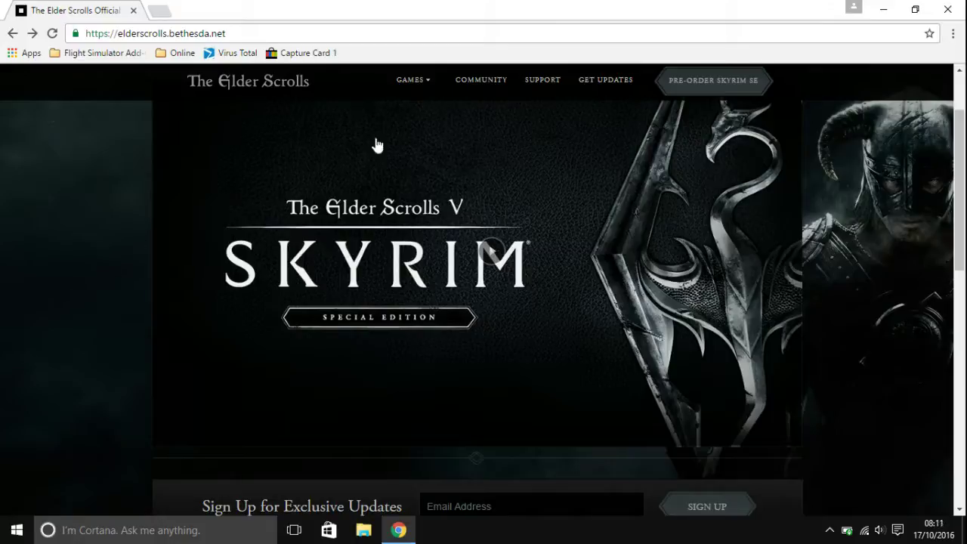
{"action": "left_click", "coordinate": [400, 81]}
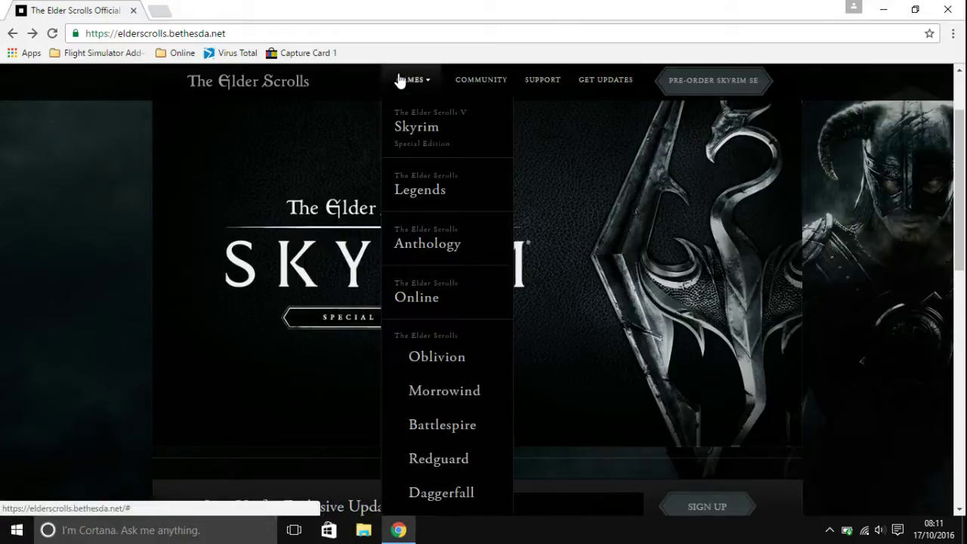
{"action": "left_click", "coordinate": [437, 494]}
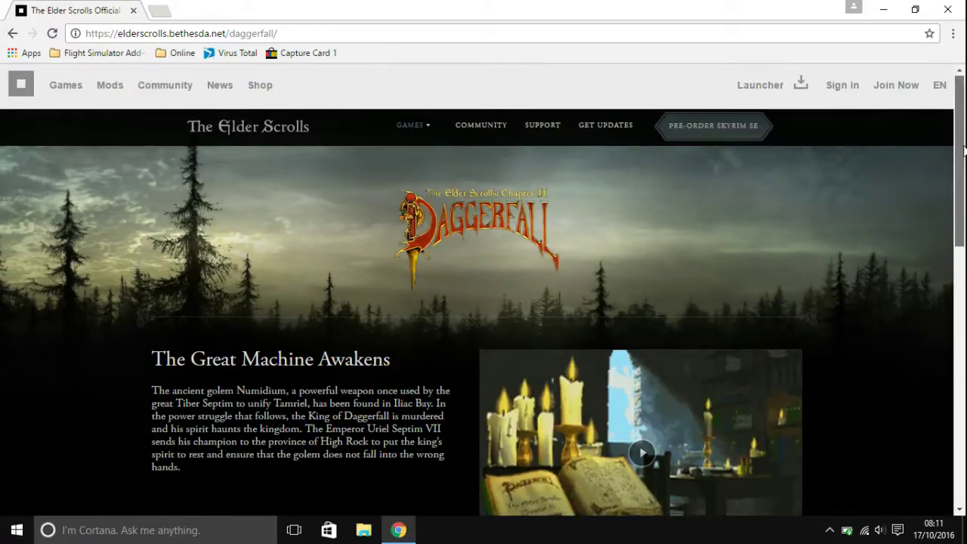
Start downloading the full Daggerfall game, accept its terms of use, and cancel the DFInstall.zip download
{"action": "left_click_drag", "start_coordinate": [964, 151], "coordinate": [964, 262]}
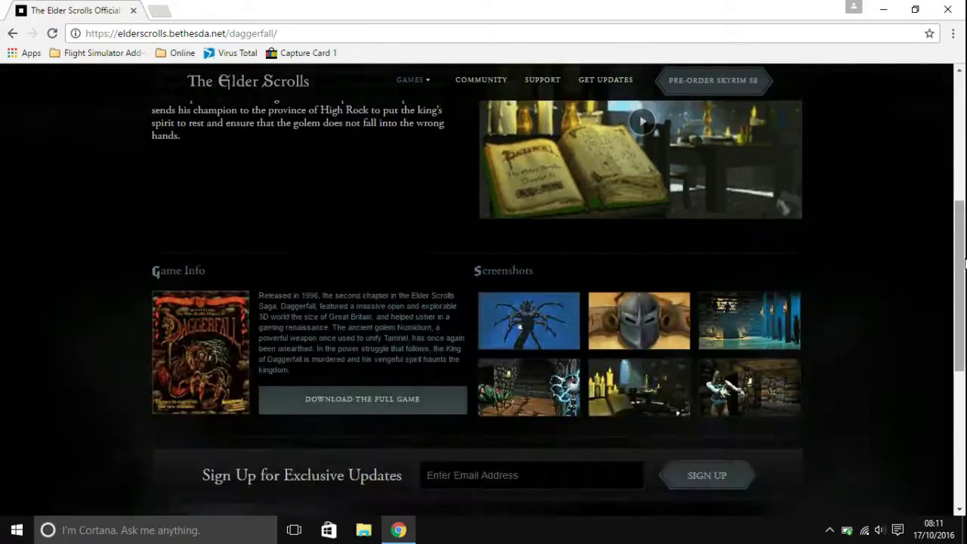
{"action": "scroll", "coordinate": [412, 305], "scroll_direction": "down", "scroll_amount": 2}
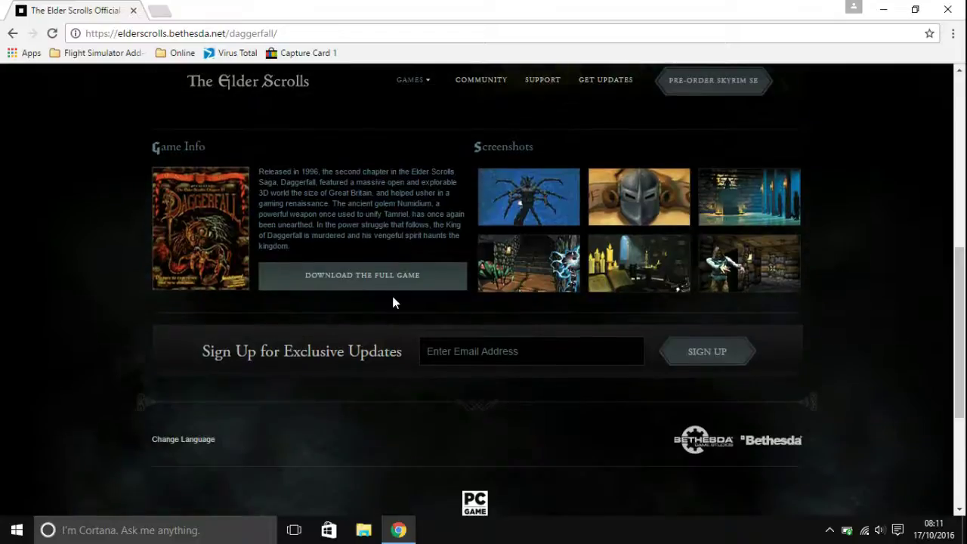
{"action": "left_click", "coordinate": [368, 286]}
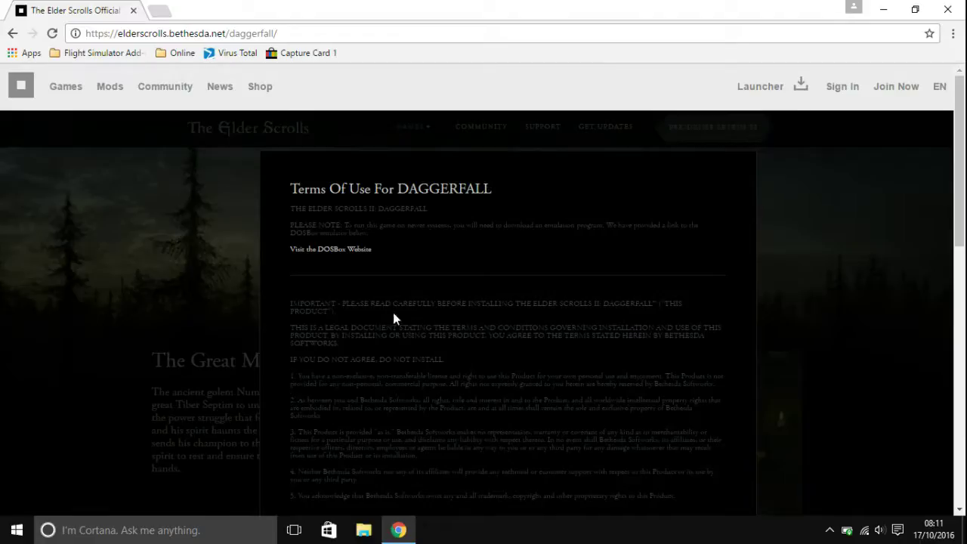
{"action": "left_click_drag", "start_coordinate": [295, 225], "coordinate": [594, 222]}
{"action": "left_click", "coordinate": [595, 224]}
{"action": "scroll", "coordinate": [963, 156], "scroll_direction": "down", "scroll_amount": 2}
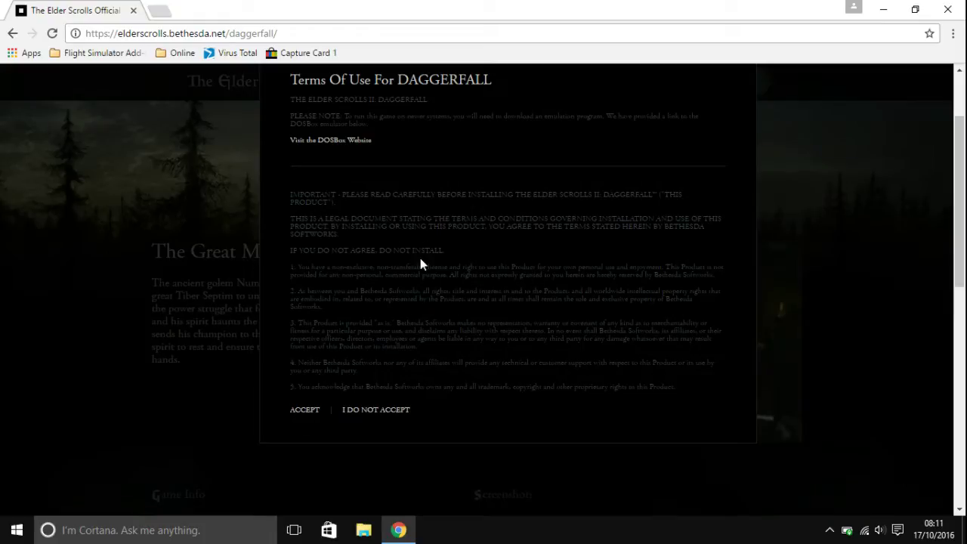
{"action": "left_click", "coordinate": [306, 412]}
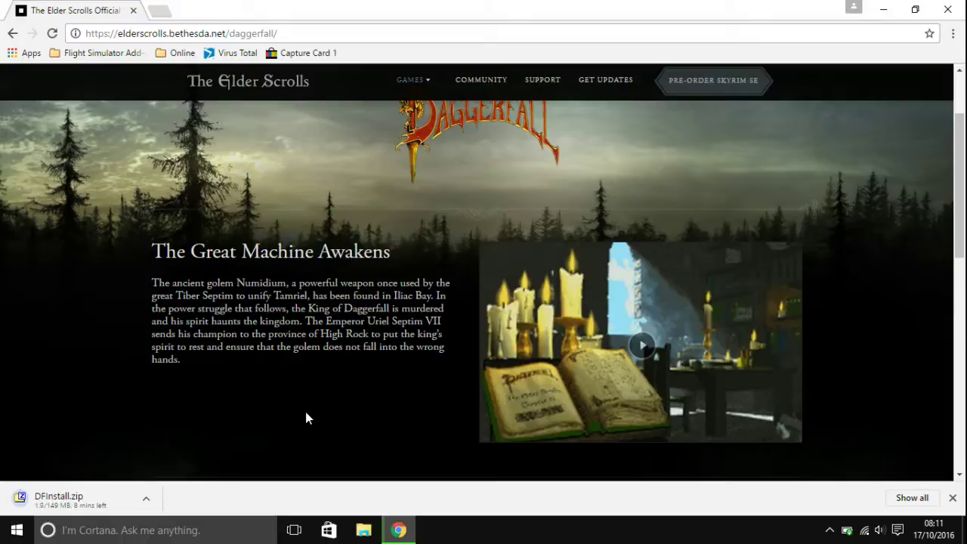
{"action": "left_click", "coordinate": [147, 504]}
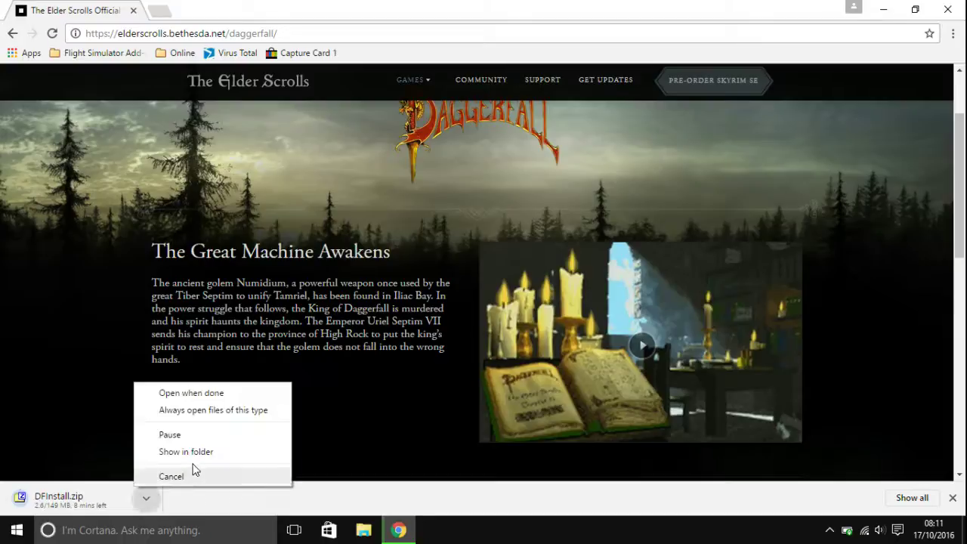
{"action": "left_click", "coordinate": [193, 478]}
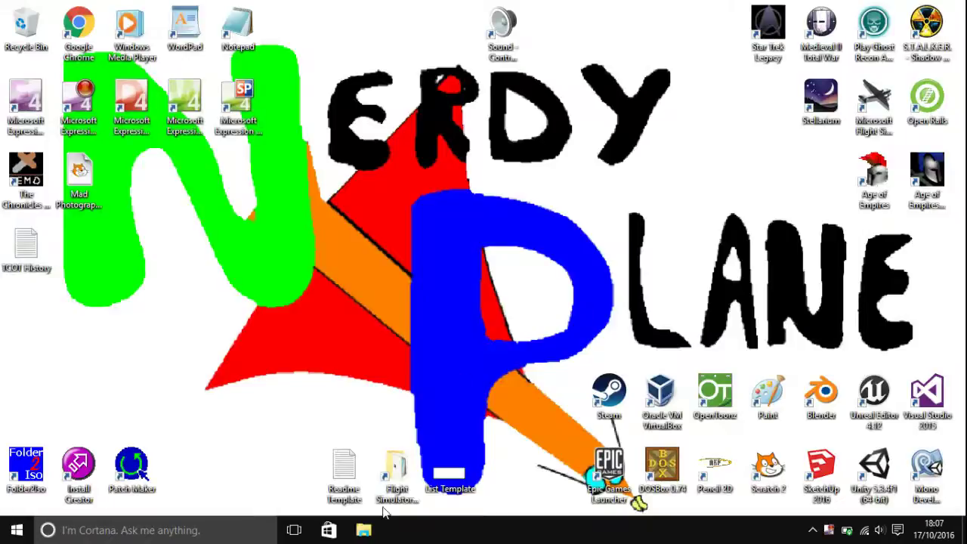
Open the DFInstall archive from the Downloads folder in File Explorer and close the Downloads window
{"action": "left_click", "coordinate": [363, 529]}
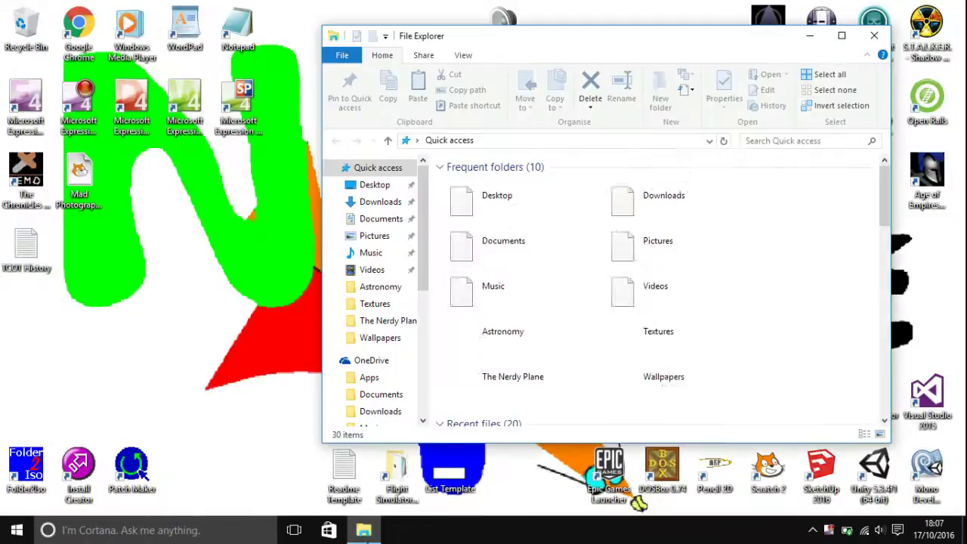
{"action": "double_click", "coordinate": [659, 199]}
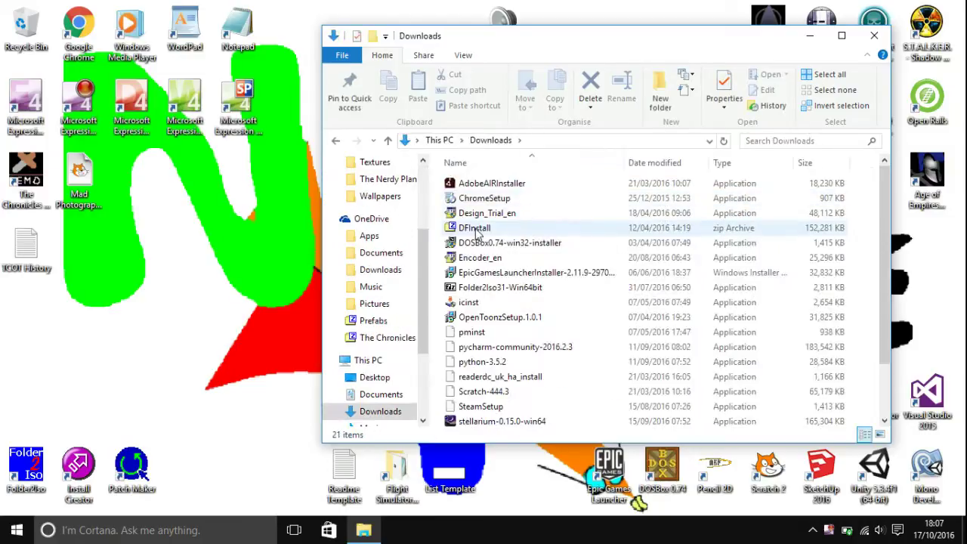
{"action": "left_click", "coordinate": [477, 234]}
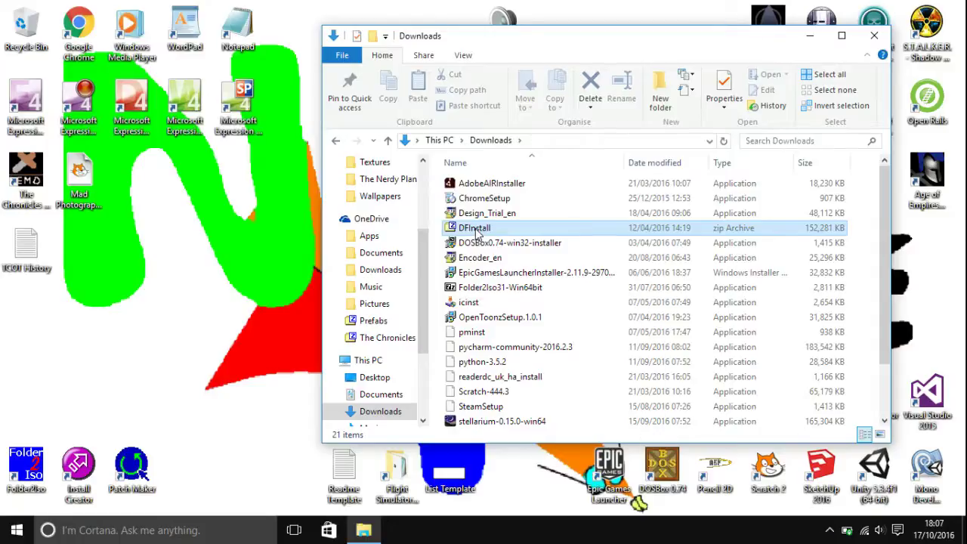
{"action": "double_click", "coordinate": [476, 230]}
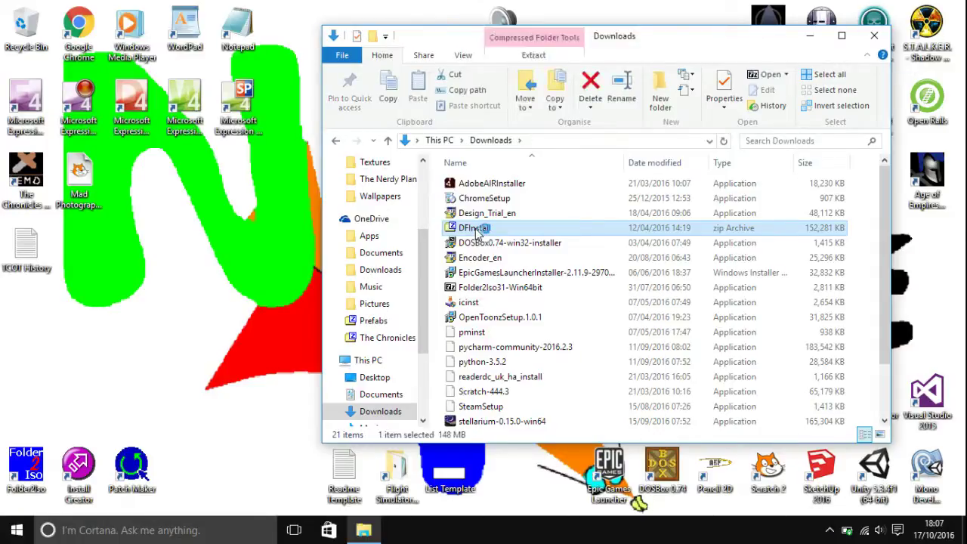
{"action": "left_click", "coordinate": [478, 228]}
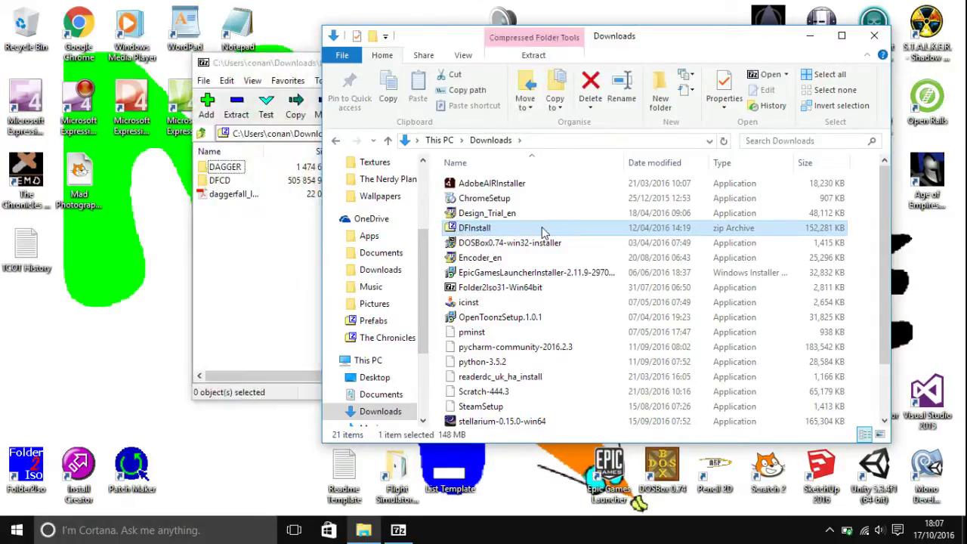
{"action": "left_click", "coordinate": [874, 35]}
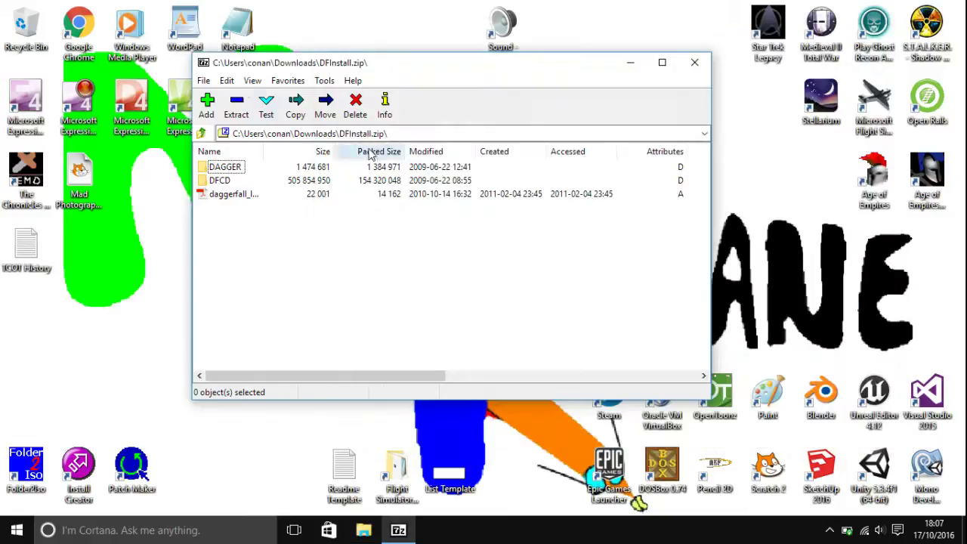
Examine the contents of the DFCD and DAGGER folders inside the DFInstall archive
{"action": "left_click_drag", "start_coordinate": [270, 66], "coordinate": [398, 95]}
{"action": "left_click_drag", "start_coordinate": [457, 122], "coordinate": [585, 103]}
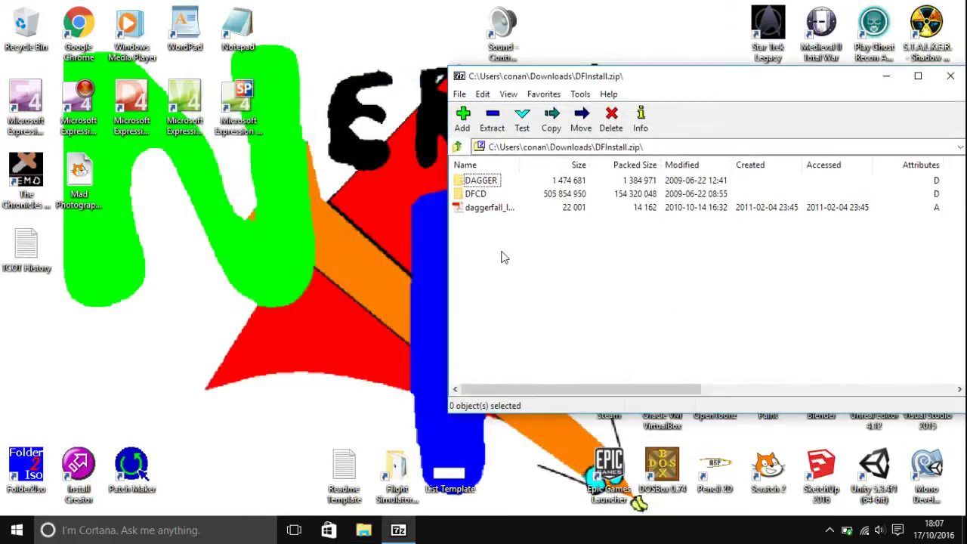
{"action": "left_click", "coordinate": [476, 195]}
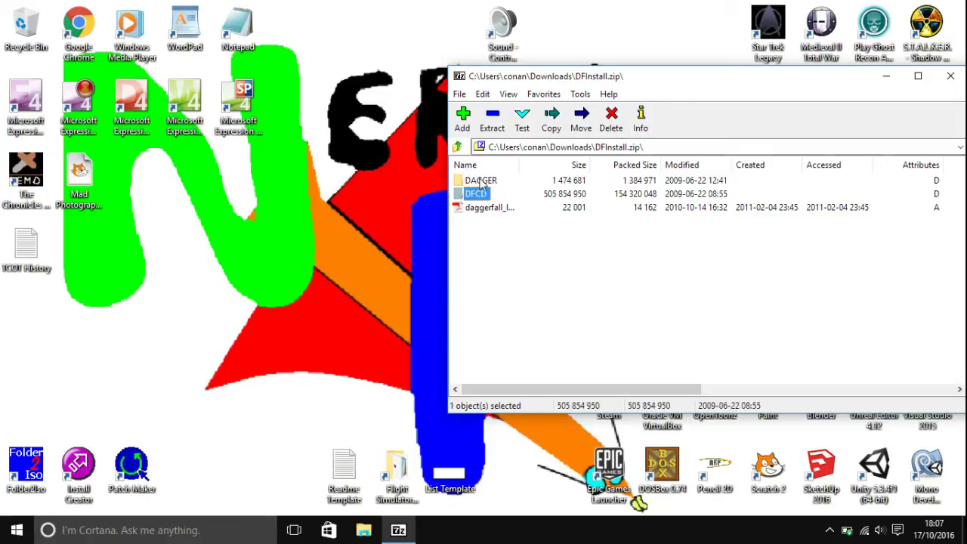
{"action": "left_click", "coordinate": [481, 182]}
{"action": "double_click", "coordinate": [482, 194]}
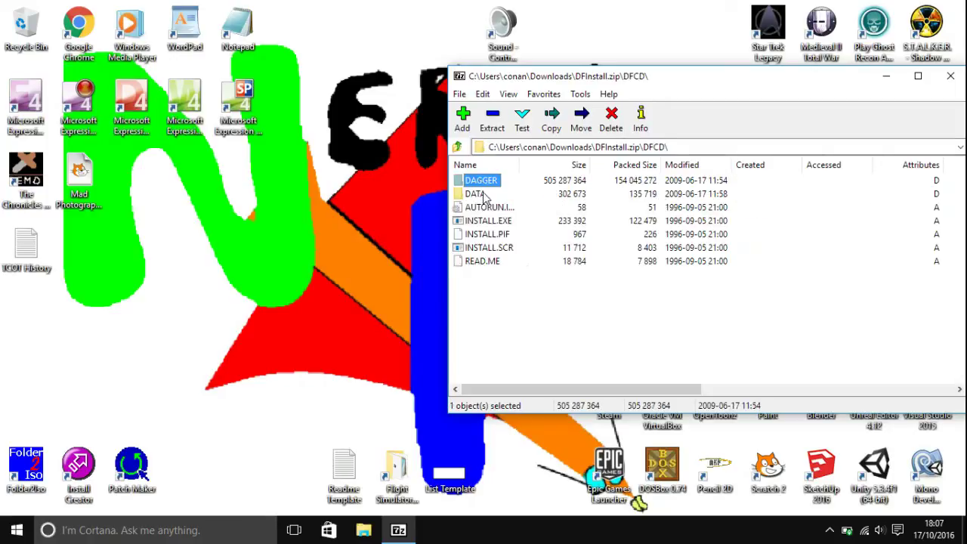
{"action": "mouse_move", "coordinate": [524, 295]}
{"action": "left_mouse_down"}
{"action": "mouse_move", "coordinate": [473, 168]}
{"action": "mouse_move", "coordinate": [452, 157]}
{"action": "mouse_move", "coordinate": [531, 279]}
{"action": "left_mouse_up"}
{"action": "left_click", "coordinate": [457, 146]}
{"action": "left_click", "coordinate": [481, 181]}
{"action": "double_click", "coordinate": [480, 181]}
{"action": "left_click", "coordinate": [498, 210]}
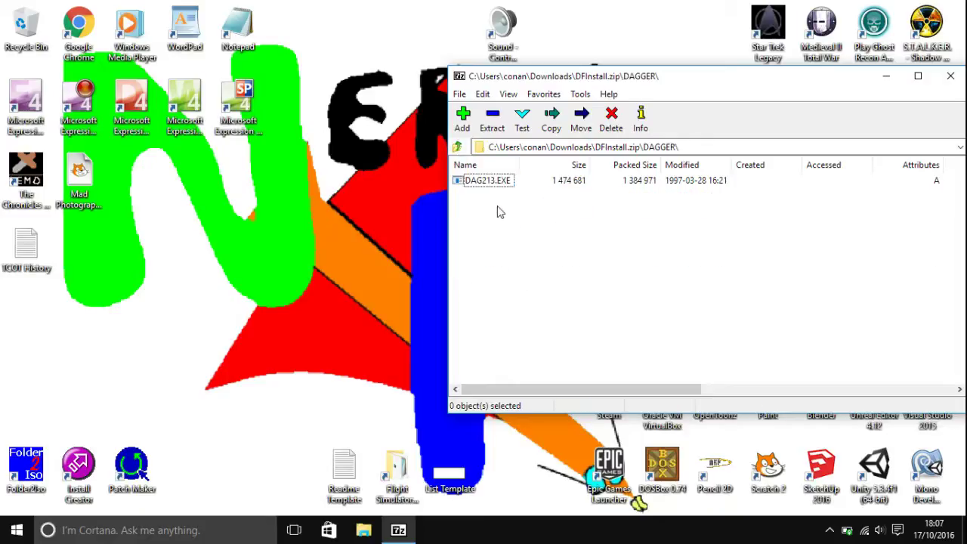
{"action": "left_click", "coordinate": [457, 147]}
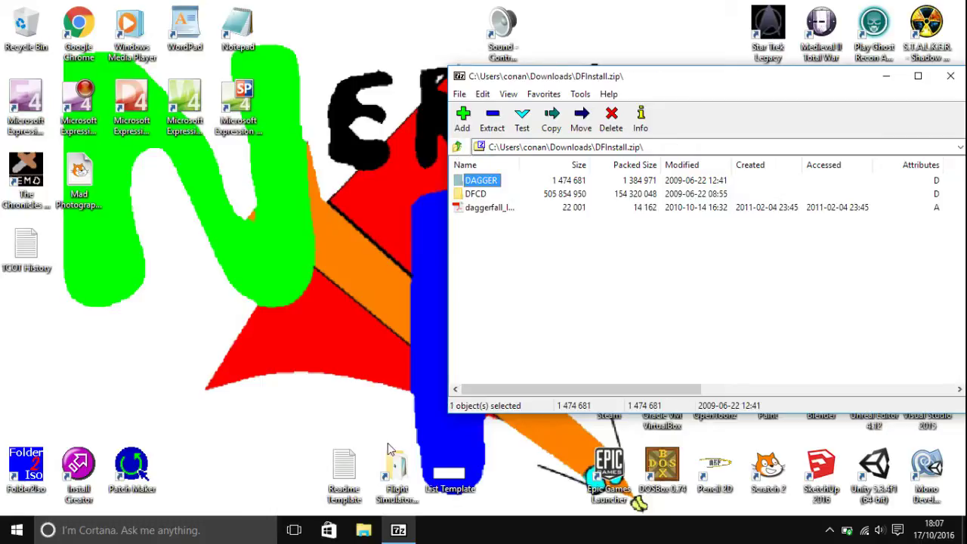
Open the Dosprogrammes folder on the Windows (C:) drive in File Explorer
{"action": "left_click", "coordinate": [363, 530]}
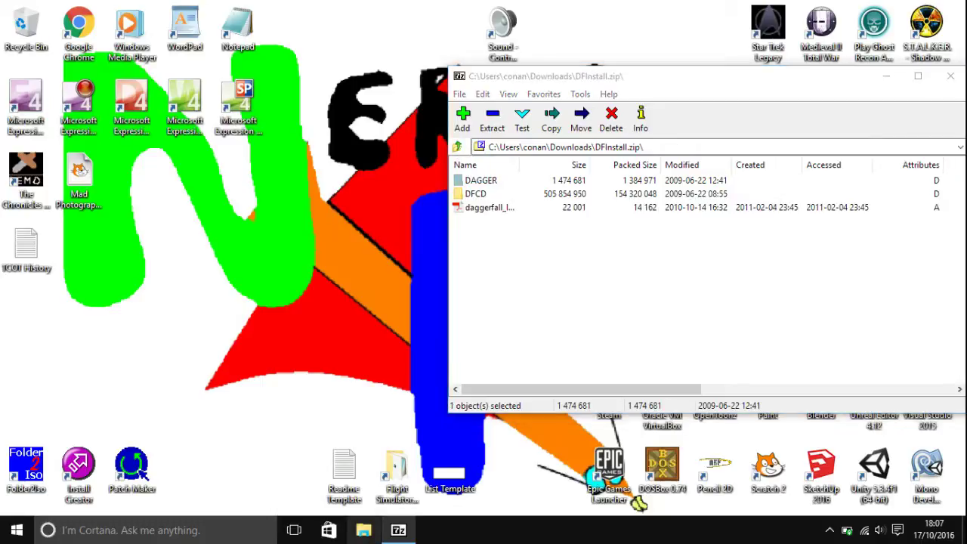
{"action": "scroll", "coordinate": [423, 317], "scroll_direction": "down", "scroll_amount": 4}
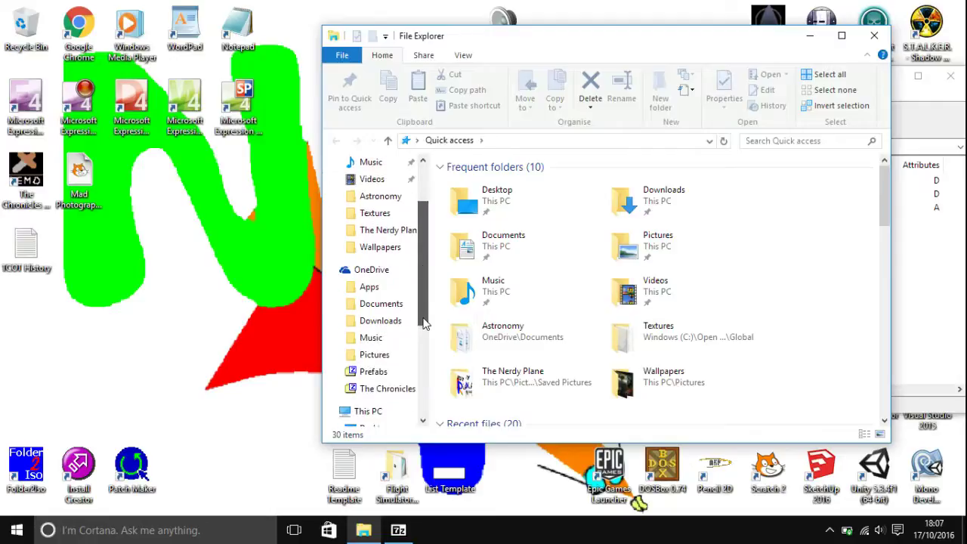
{"action": "scroll", "coordinate": [423, 317], "scroll_direction": "down", "scroll_amount": 2}
{"action": "left_click", "coordinate": [366, 329]}
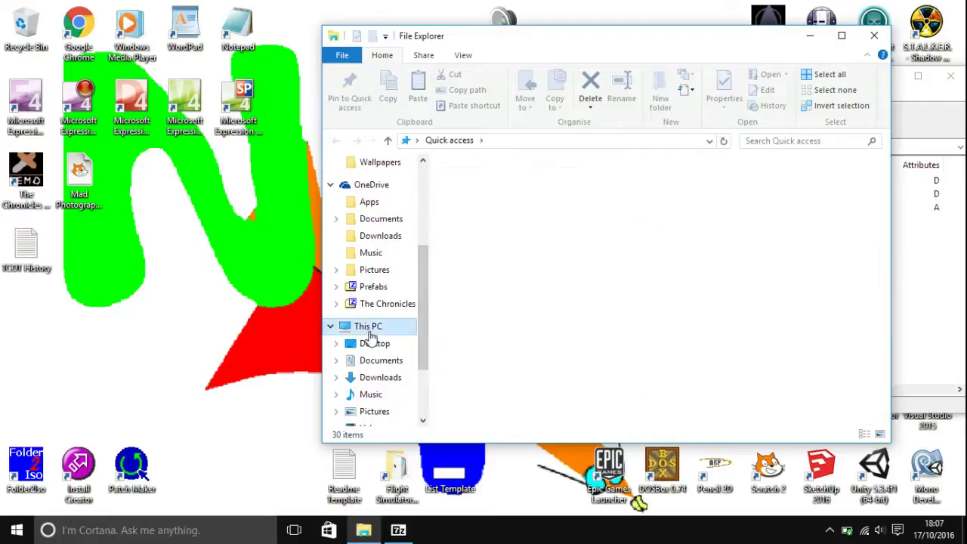
{"action": "left_click", "coordinate": [331, 185]}
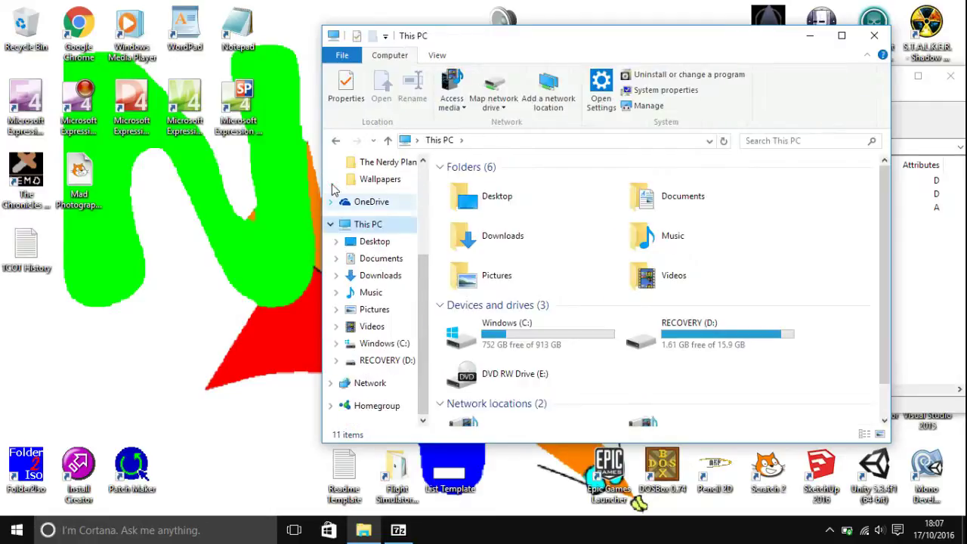
{"action": "double_click", "coordinate": [496, 340]}
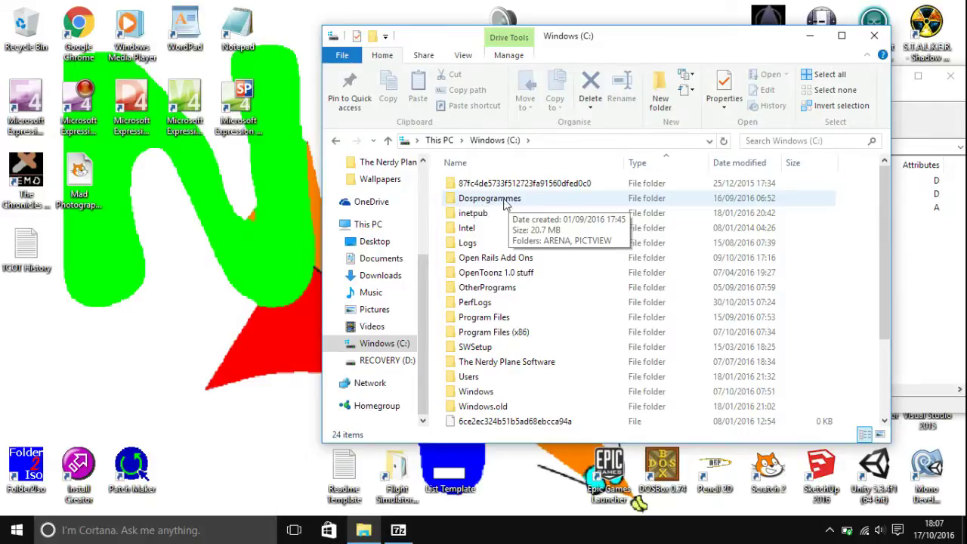
{"action": "double_click", "coordinate": [504, 199]}
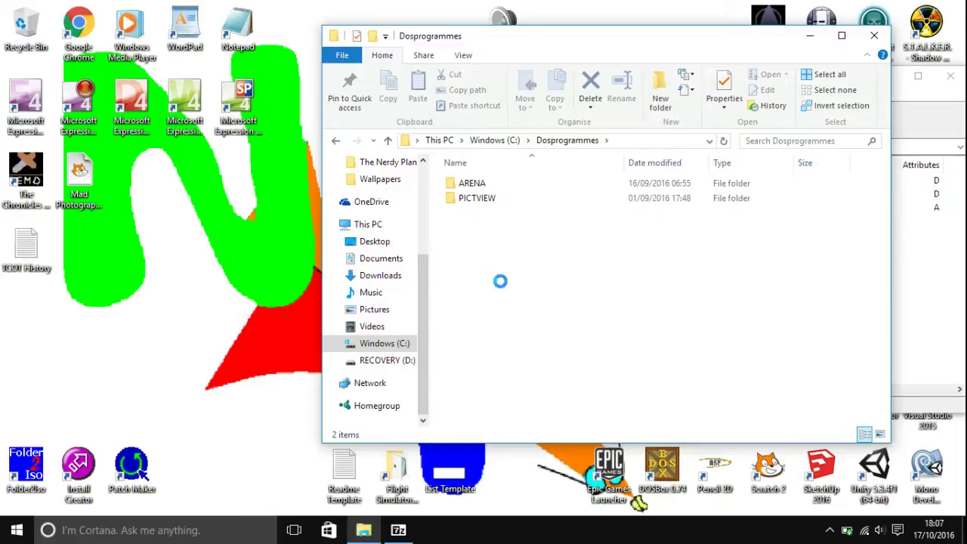
Create a new folder named DAGGERFALL inside Dosprogrammes
{"action": "right_click", "coordinate": [500, 283]}
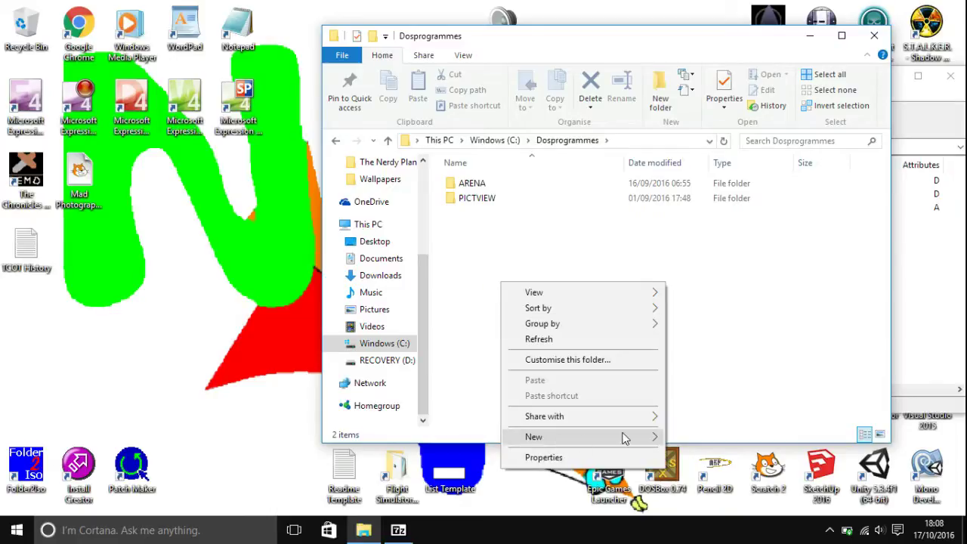
{"action": "mouse_move", "coordinate": [630, 438]}
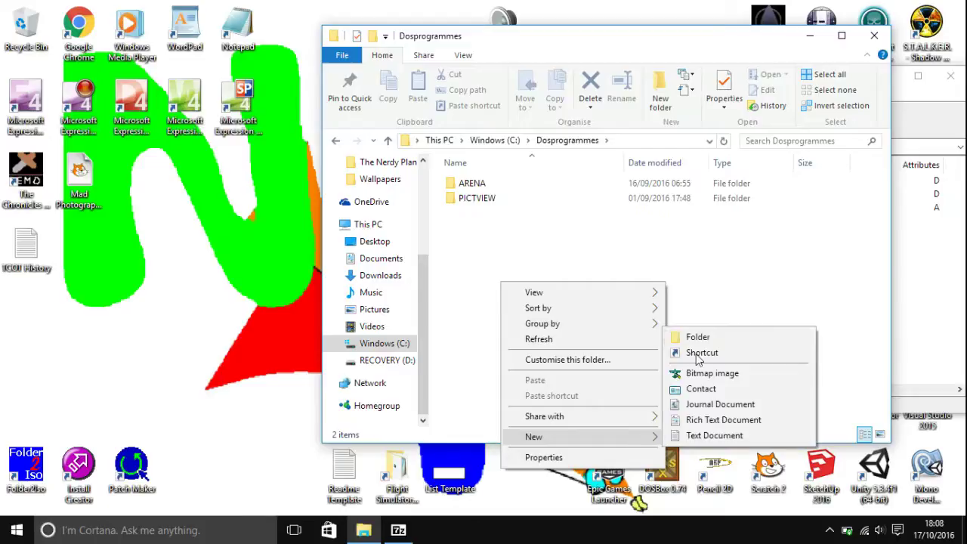
{"action": "left_click", "coordinate": [712, 338]}
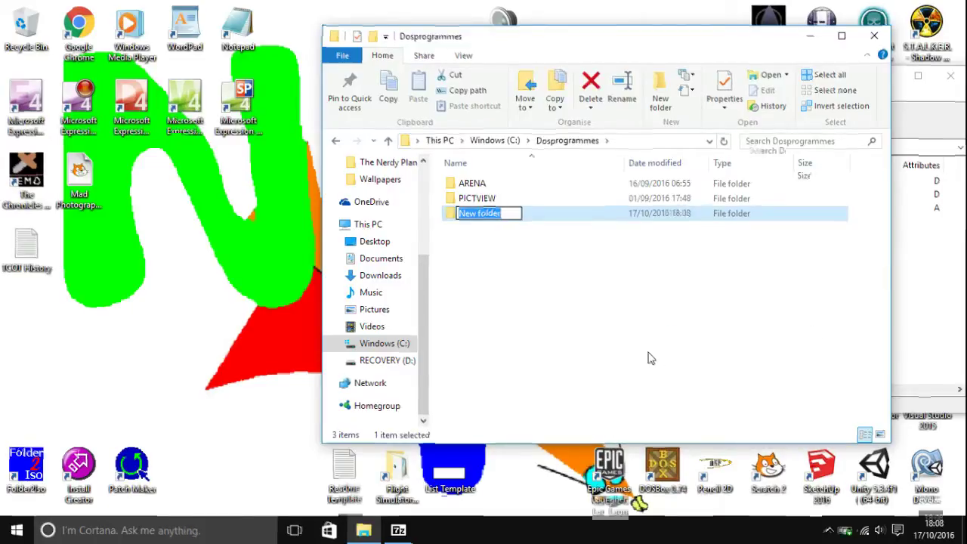
{"action": "type", "text": "DAGGERFALL"}
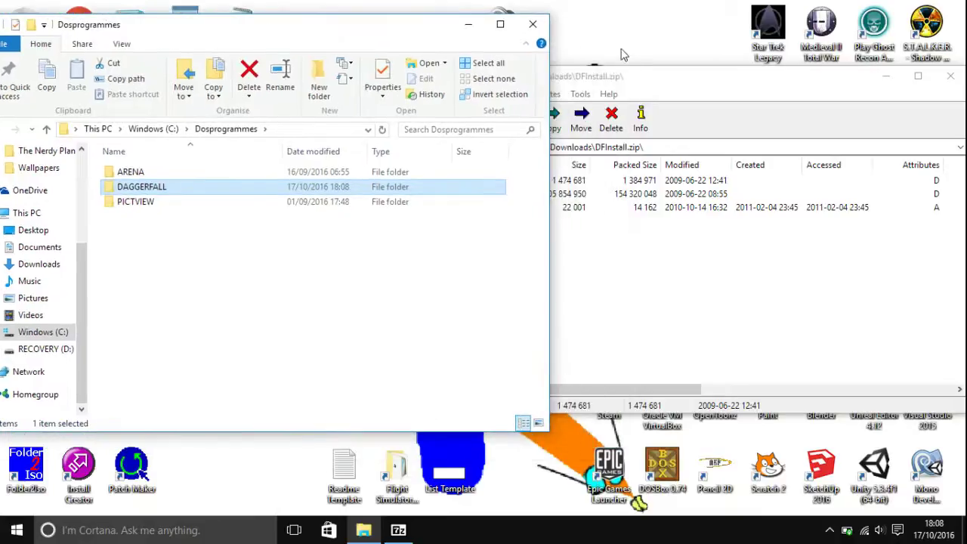
Extract the DAGGER and DFCD folders from the archive into the DAGGERFALL folder and close the archive window
{"action": "left_click_drag", "start_coordinate": [617, 76], "coordinate": [672, 74]}
{"action": "double_click", "coordinate": [204, 191]}
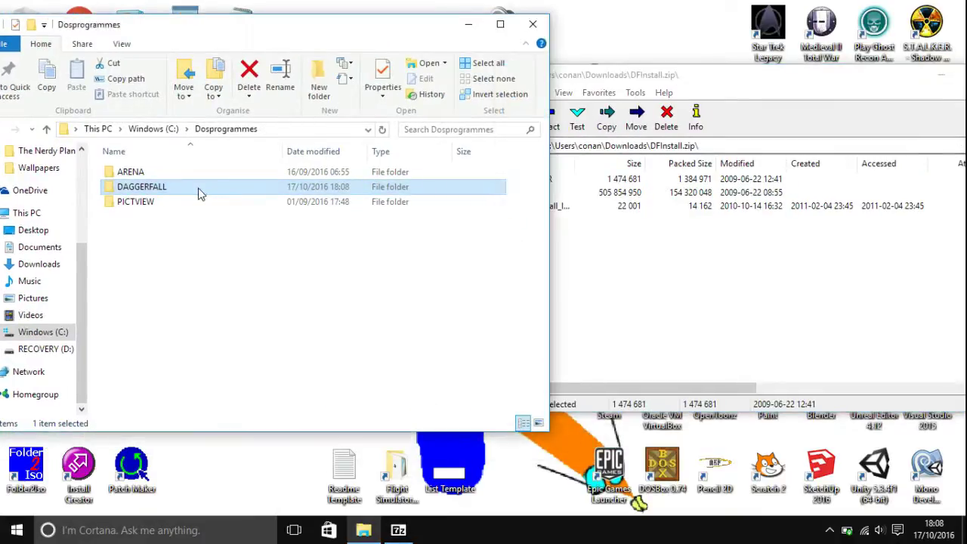
{"action": "left_click", "coordinate": [593, 66]}
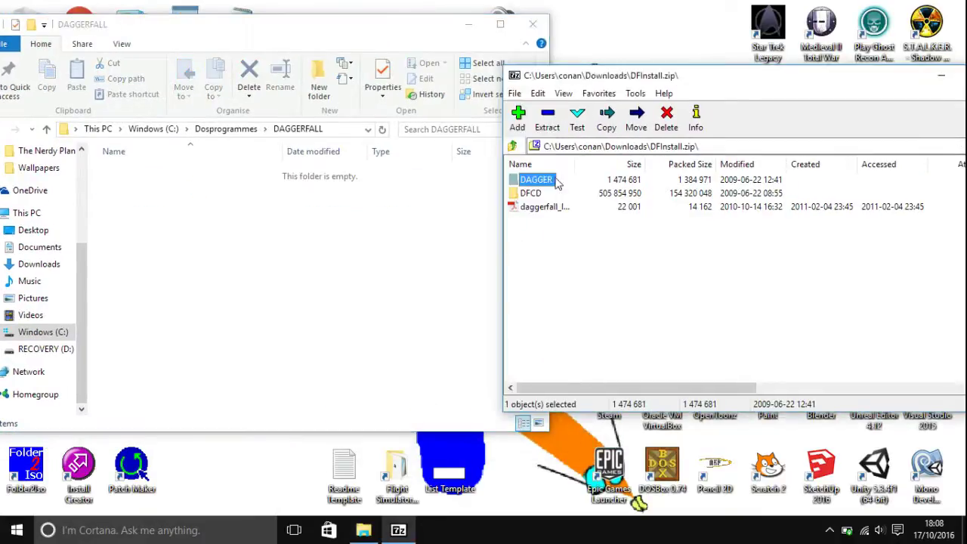
{"action": "left_click", "coordinate": [529, 192], "text": "shift"}
{"action": "left_click_drag", "start_coordinate": [528, 193], "coordinate": [280, 296]}
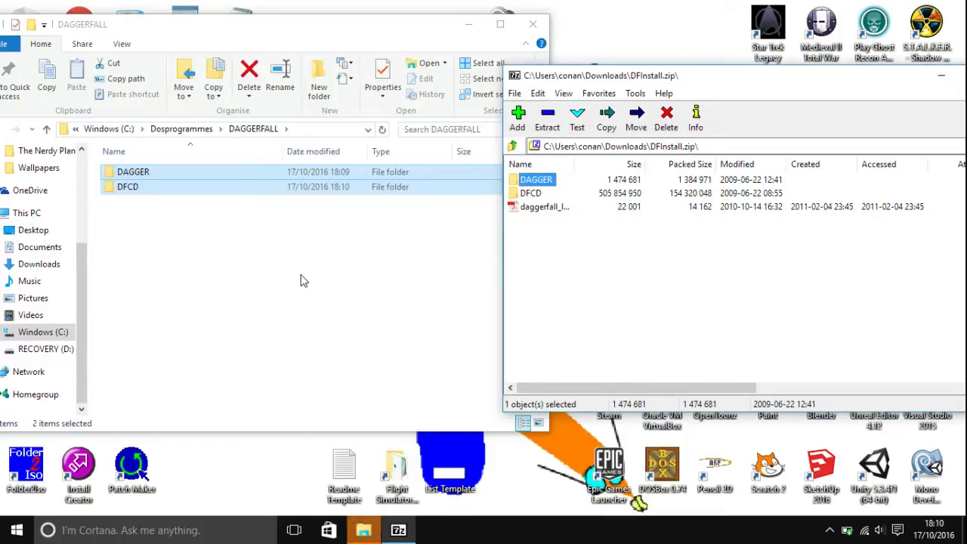
{"action": "left_click_drag", "start_coordinate": [668, 78], "coordinate": [445, 71]}
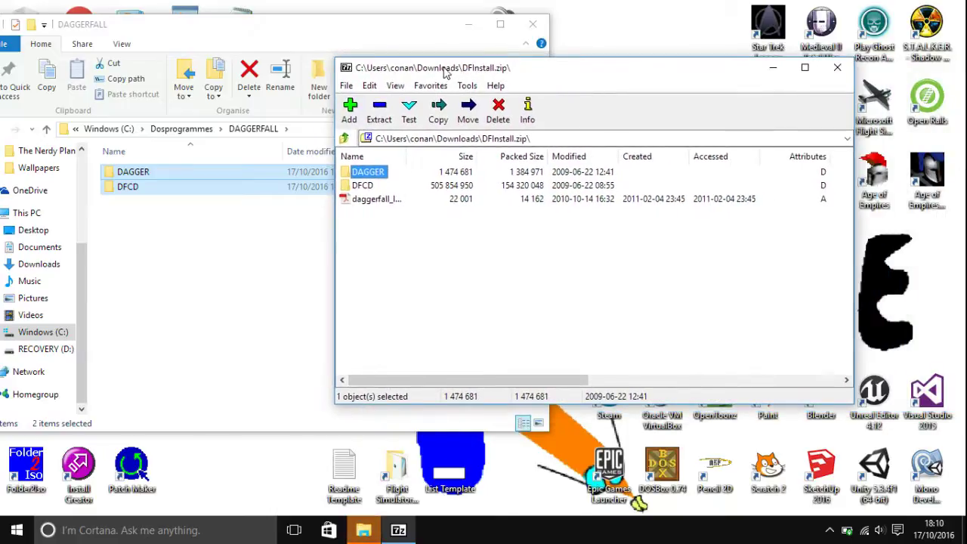
{"action": "left_click", "coordinate": [838, 69]}
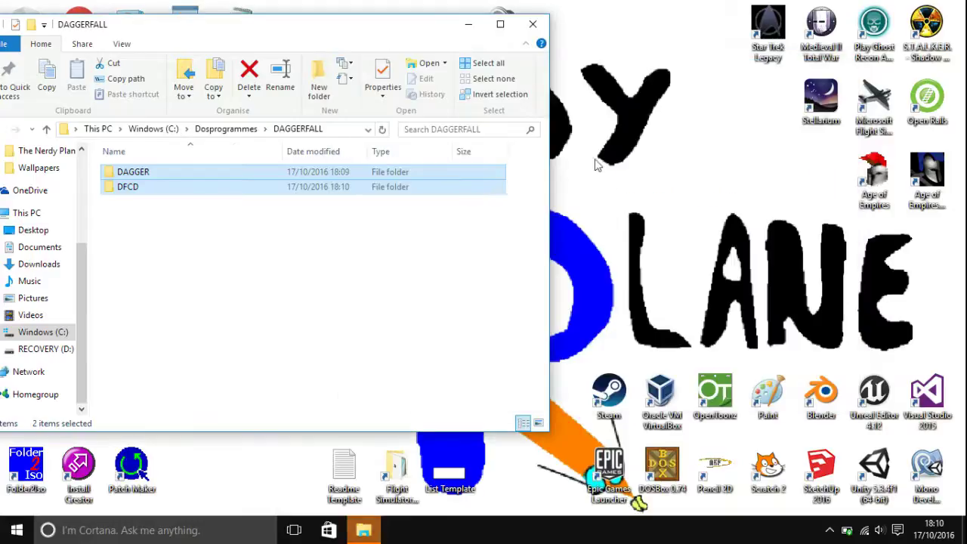
Check the contents of the extracted DFCD and DAGGER folders, and close the File Explorer window
{"action": "left_click", "coordinate": [264, 311]}
{"action": "left_click_drag", "start_coordinate": [216, 25], "coordinate": [286, 50]}
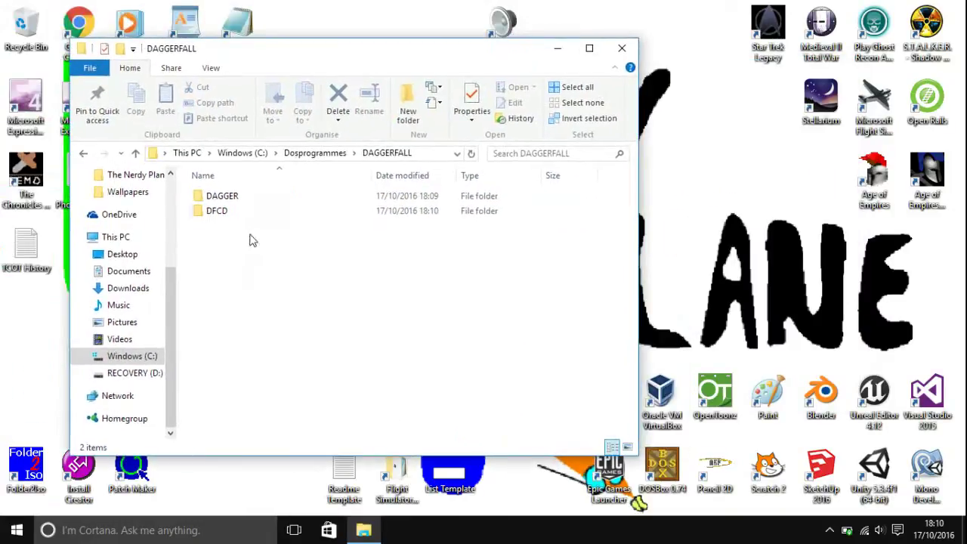
{"action": "double_click", "coordinate": [231, 213]}
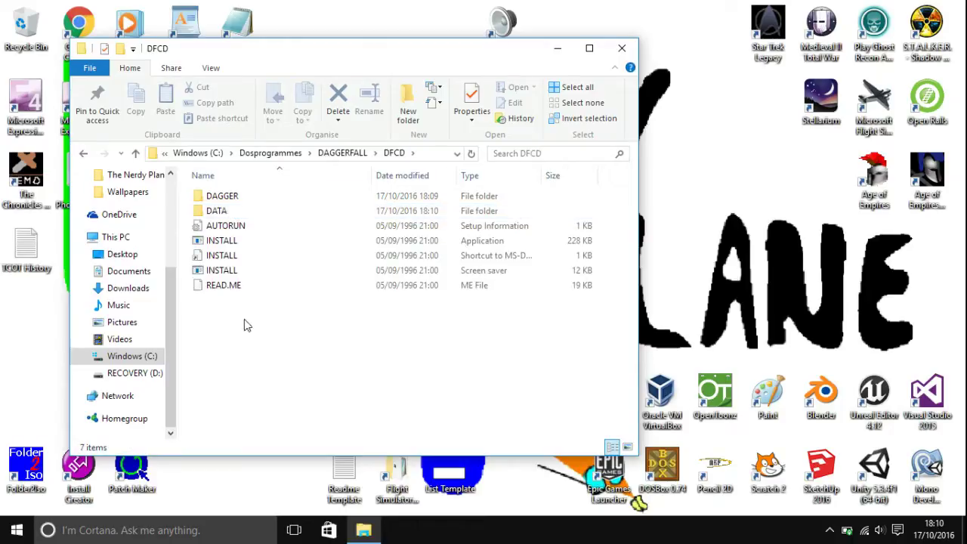
{"action": "left_click_drag", "start_coordinate": [274, 314], "coordinate": [202, 184]}
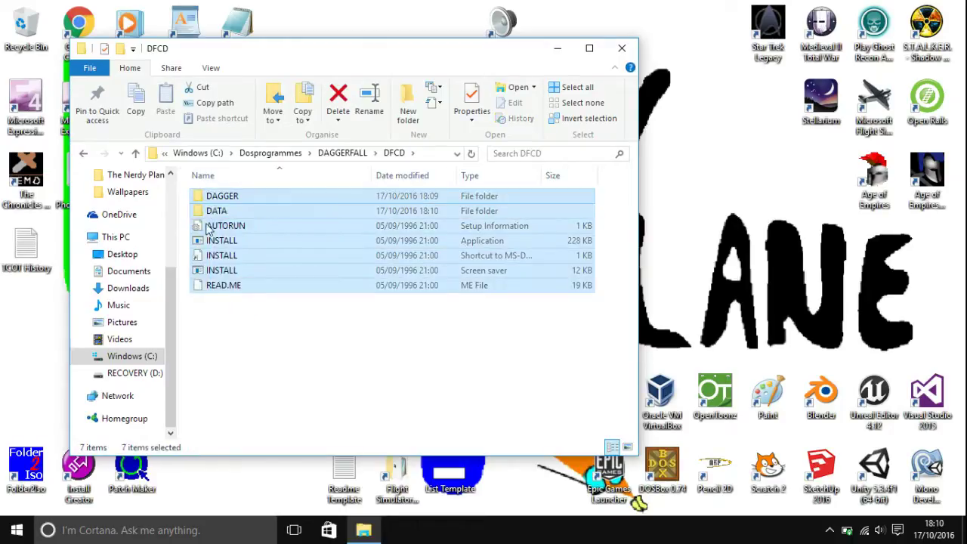
{"action": "left_click", "coordinate": [223, 345]}
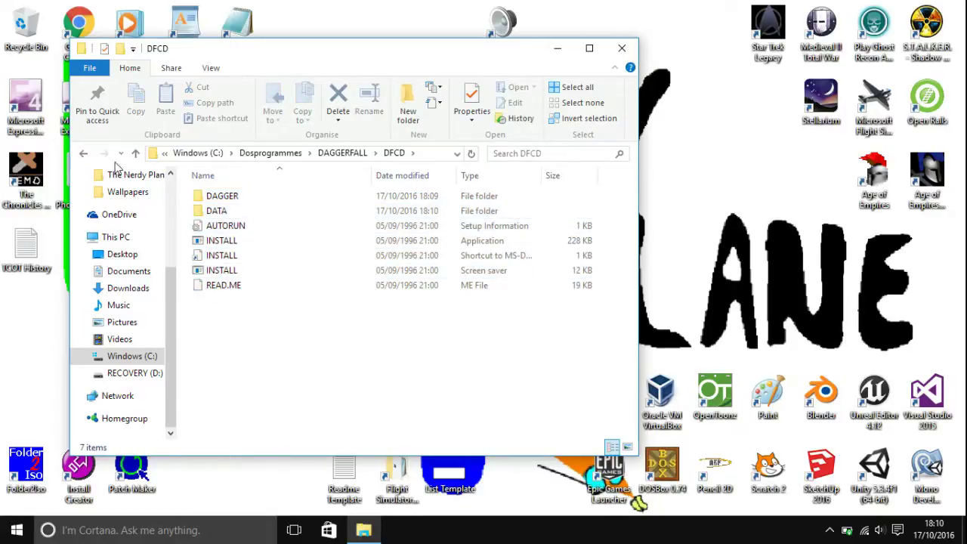
{"action": "left_click", "coordinate": [83, 152]}
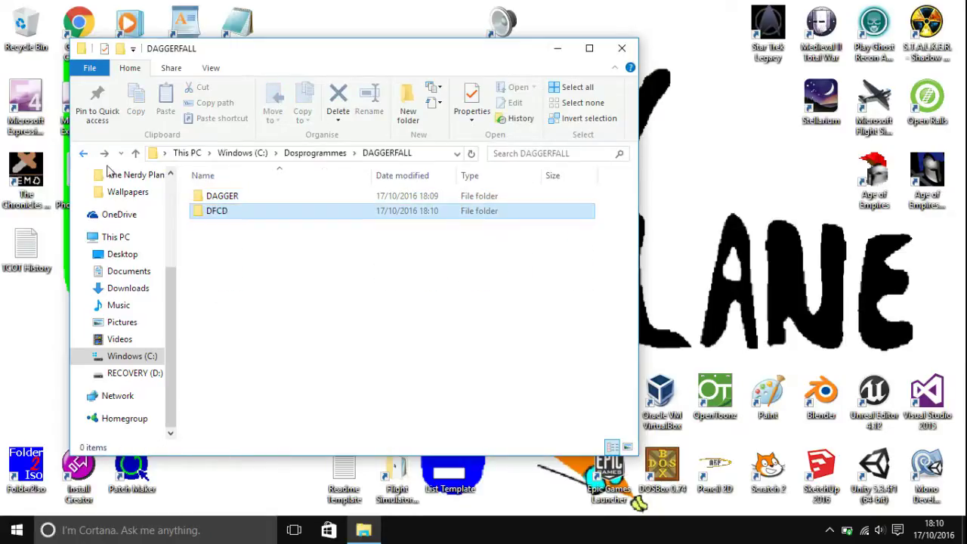
{"action": "double_click", "coordinate": [223, 197]}
{"action": "left_click", "coordinate": [83, 153]}
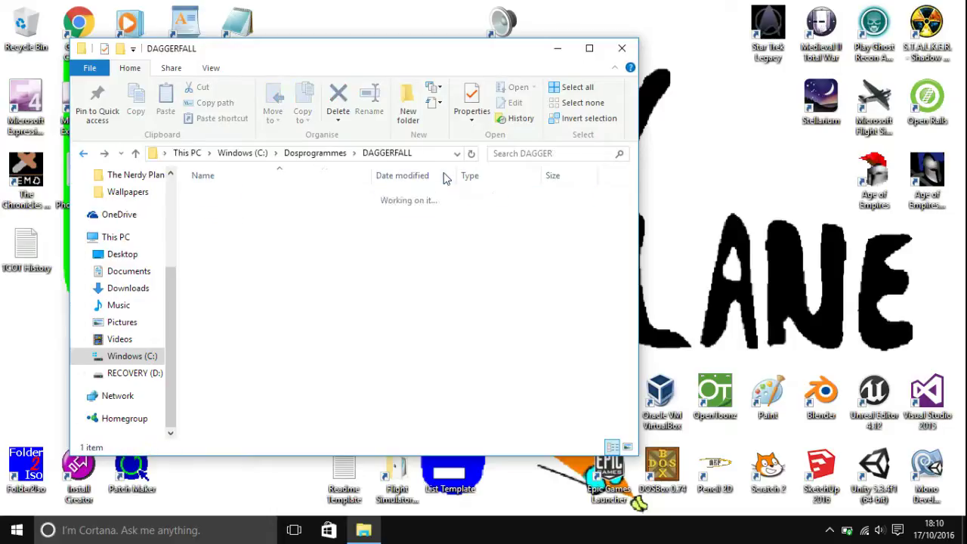
{"action": "left_click", "coordinate": [622, 48]}
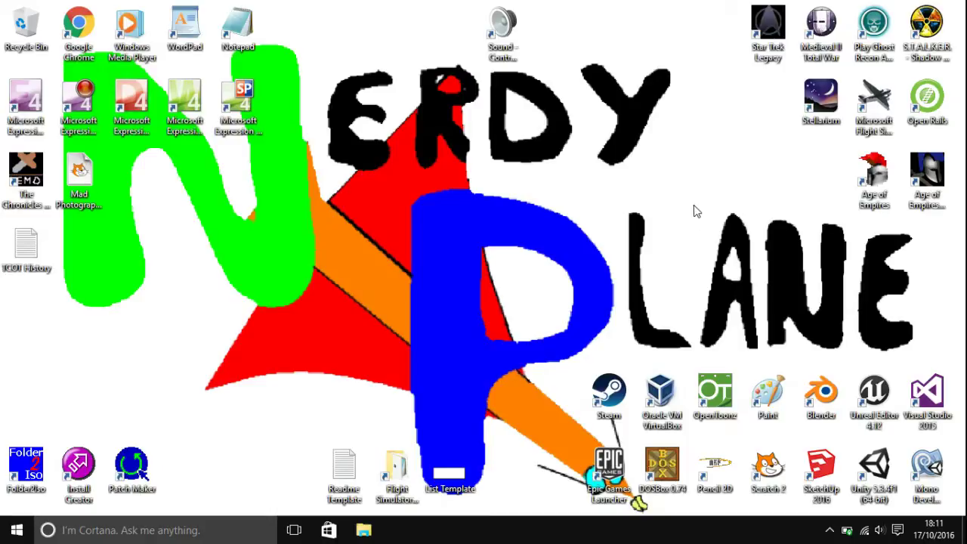
{"action": "left_click_drag", "start_coordinate": [699, 208], "coordinate": [619, 360]}
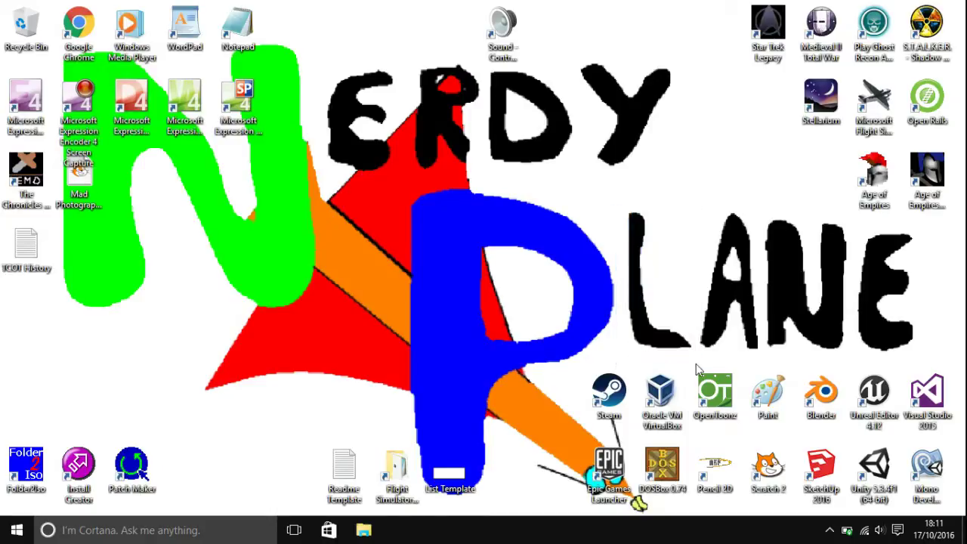
{"action": "left_click_drag", "start_coordinate": [694, 360], "coordinate": [614, 192]}
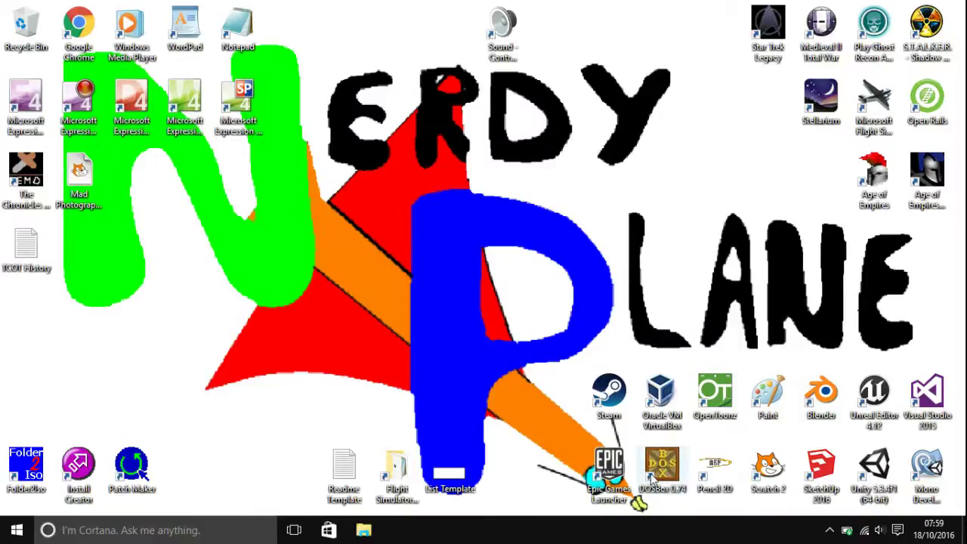
Launch DOSBox 0.74 from the desktop and bring its command prompt window in front of the status window
{"action": "double_click", "coordinate": [654, 477]}
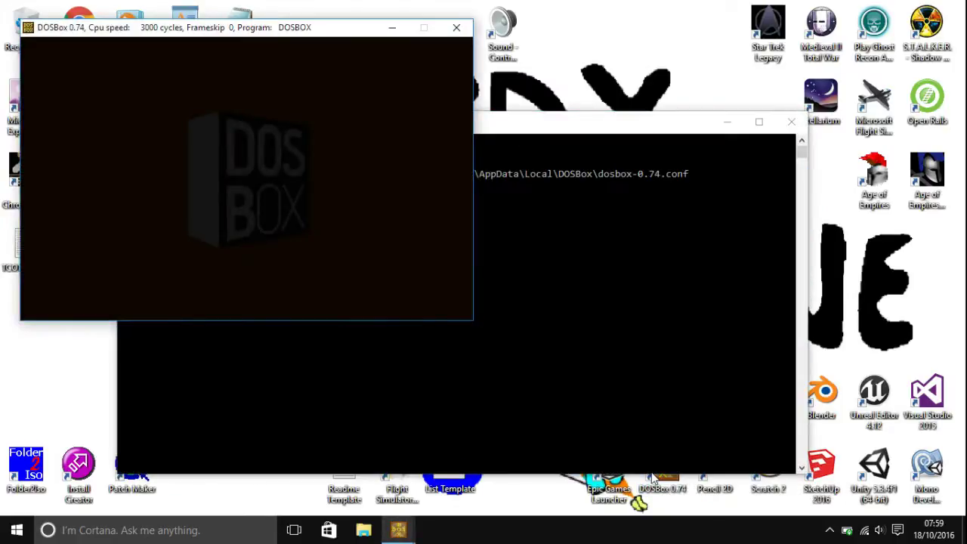
{"action": "left_click_drag", "start_coordinate": [253, 29], "coordinate": [473, 176]}
{"action": "left_click_drag", "start_coordinate": [393, 123], "coordinate": [462, 87]}
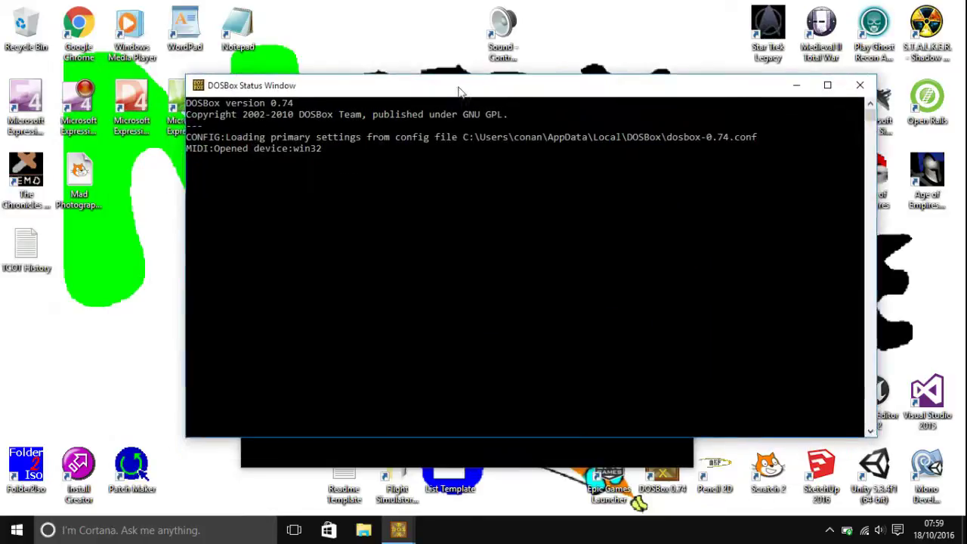
{"action": "mouse_move", "coordinate": [398, 529]}
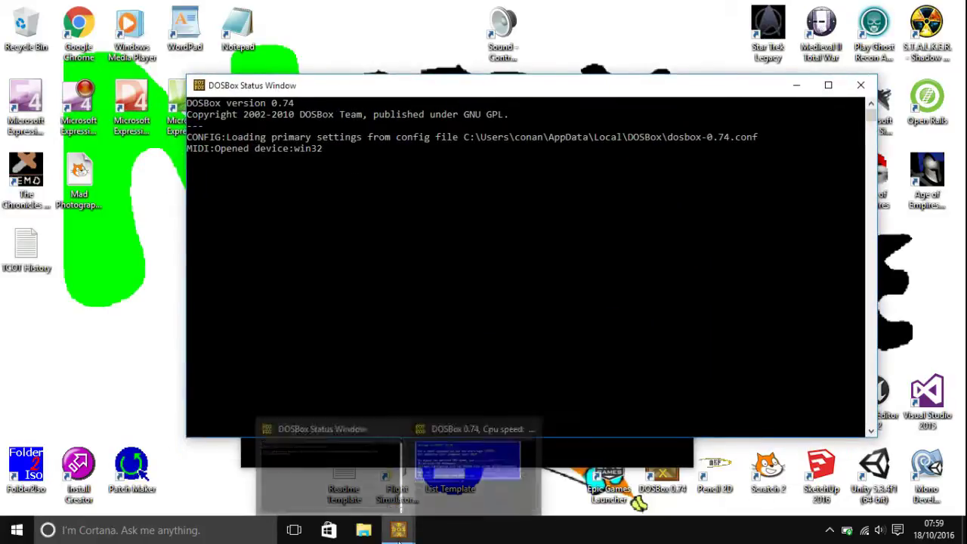
{"action": "left_click", "coordinate": [514, 444]}
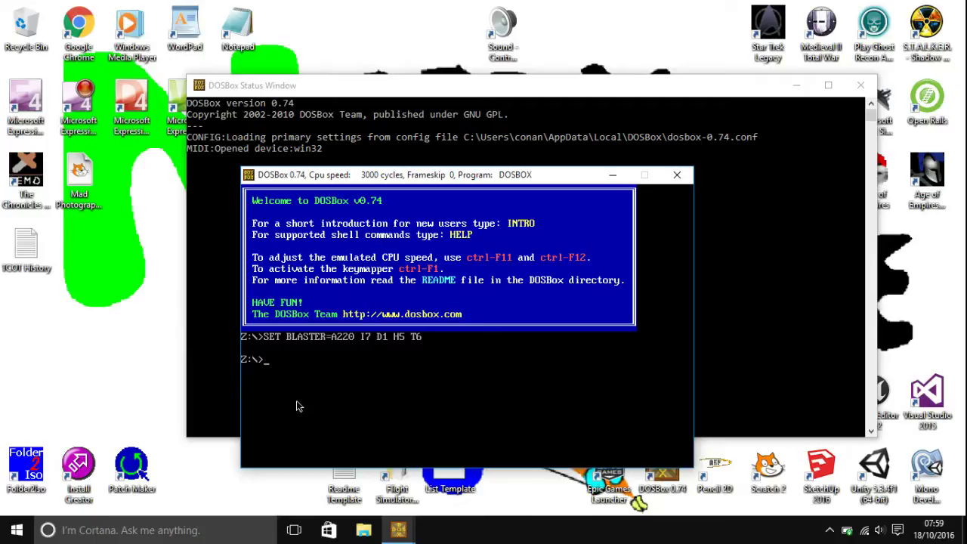
Mount c:\dosprogrammes\daggerfall as drive C with a free size of 1000
{"action": "type", "text": "mount c c:\\dosprogrammes\\"}
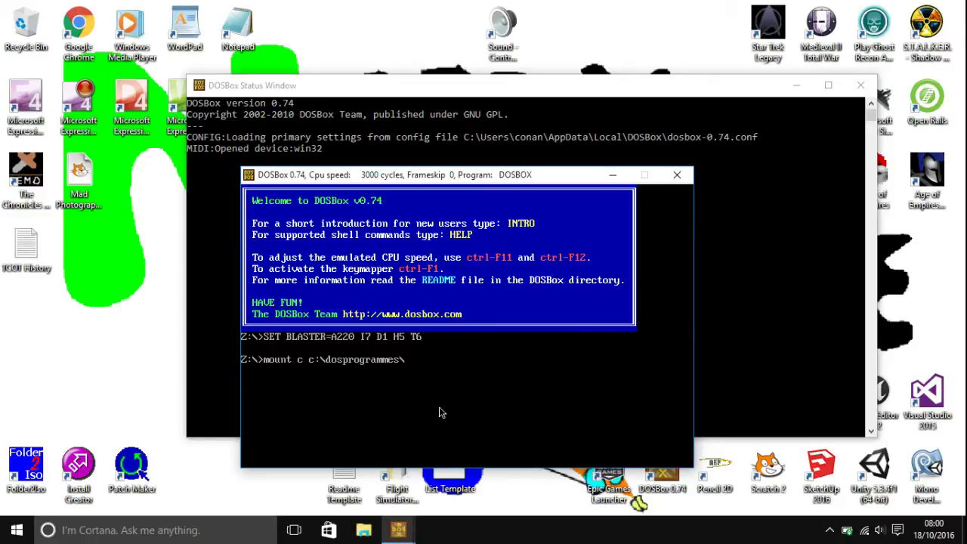
{"action": "type", "text": "daggerfall -freesize 1000"}
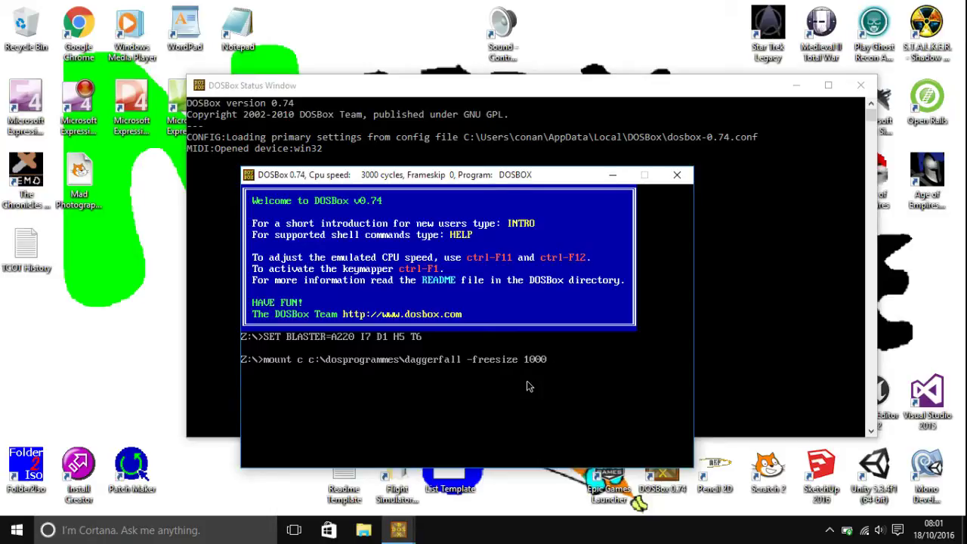
{"action": "key", "text": "Return"}
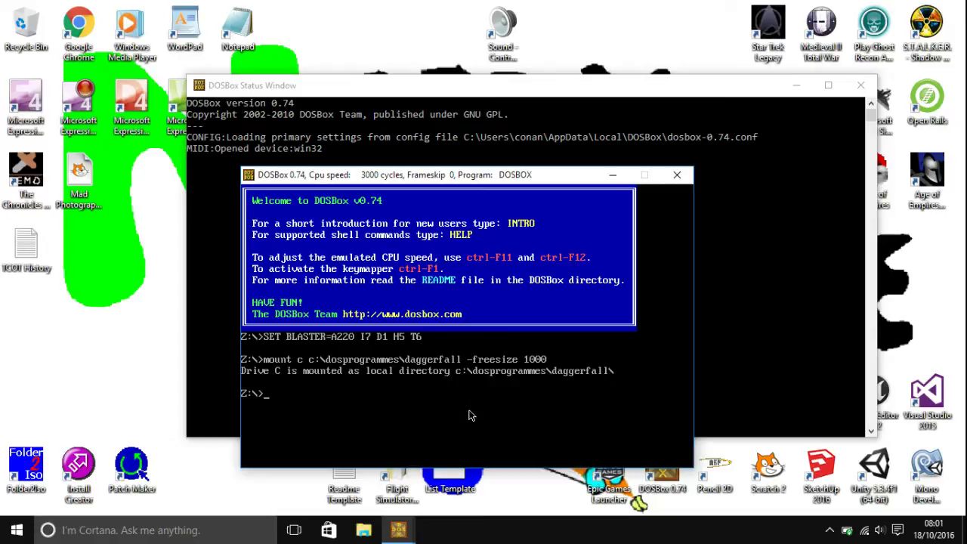
Mount c:\dosprogrammes\daggerfall\dfcd as drive D of type cdrom with the label Daggerfall
{"action": "type", "text": "mount d c:\\dosprogrammes\\da"}
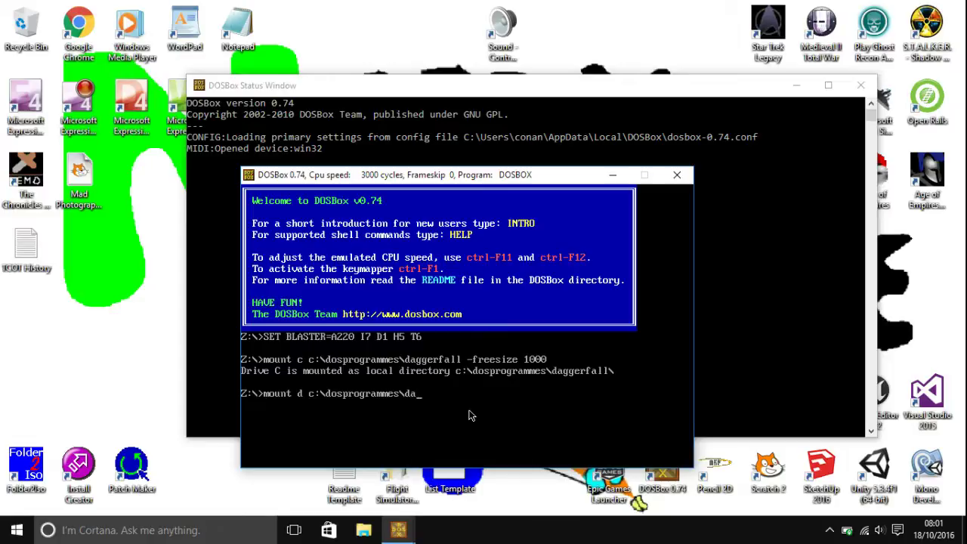
{"action": "type", "text": "ggerfall\\dfcd -"}
{"action": "type", "text": "t cd"}
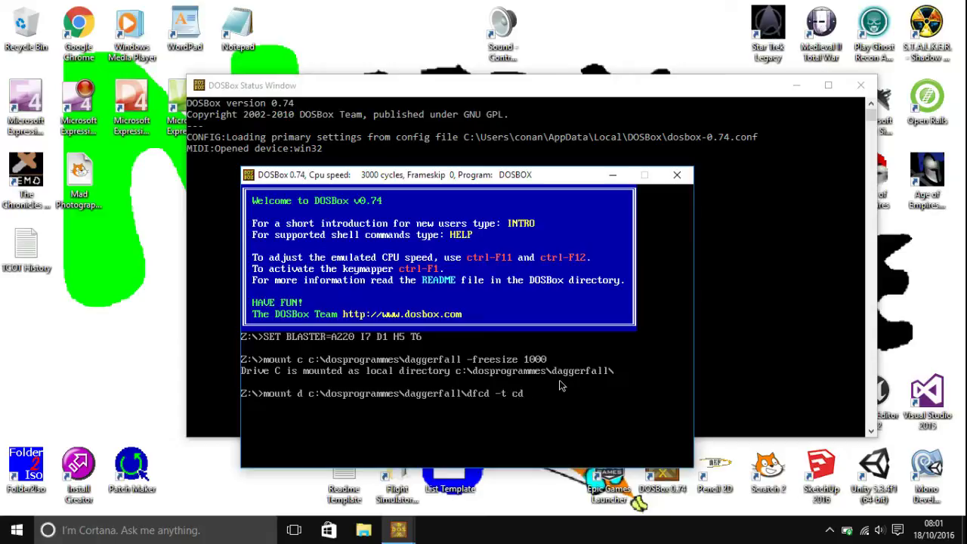
{"action": "type", "text": "ro,"}
{"action": "key", "text": "BackSpace"}
{"action": "type", "text": "m"}
{"action": "type", "text": "-label Daggerfall"}
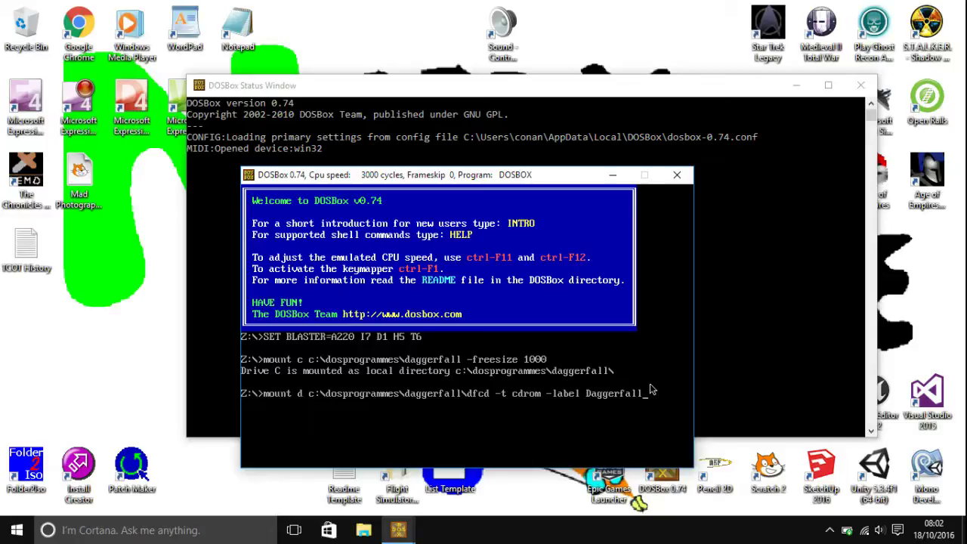
{"action": "key", "text": "Return"}
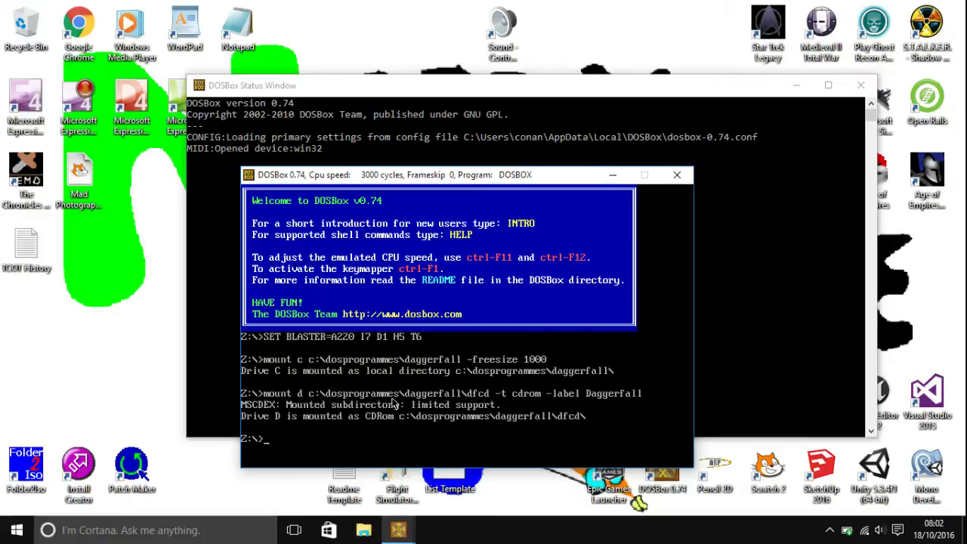
Switch to drive D and list the contents of its root directory
{"action": "type", "text": "d:"}
{"action": "key", "text": "Return"}
{"action": "type", "text": "dir"}
{"action": "key", "text": "Return"}
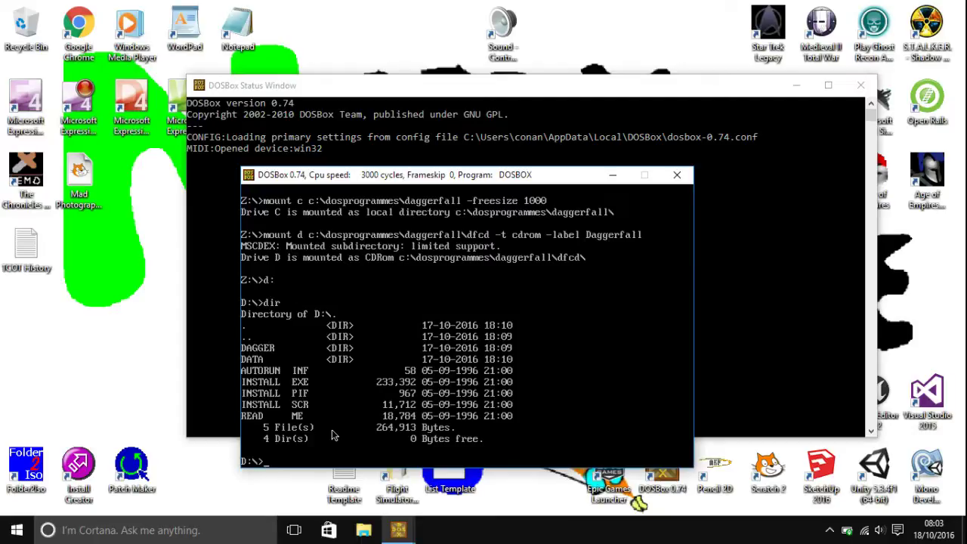
Run the install program from drive D and agree to the license terms
{"action": "type", "text": "install"}
{"action": "key", "text": "Return"}
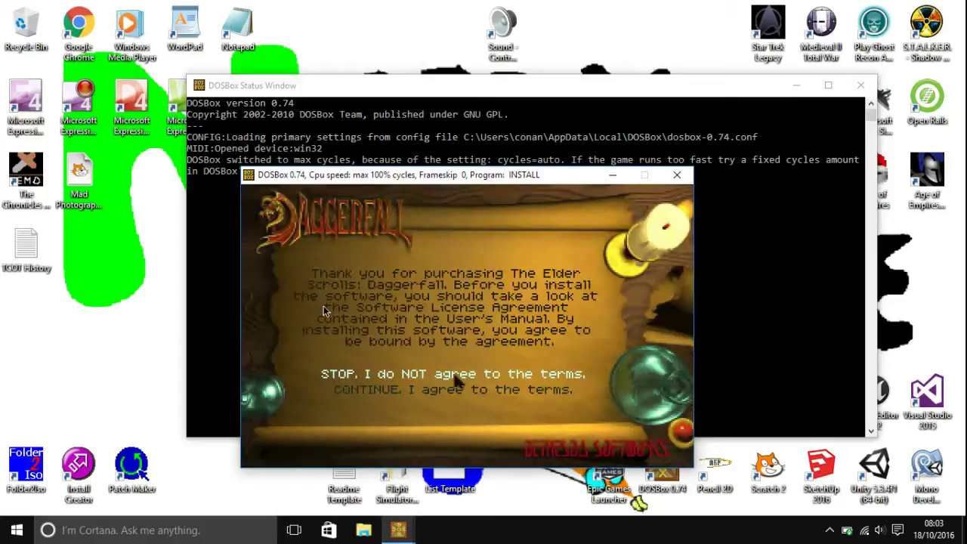
{"action": "left_click", "coordinate": [412, 301]}
{"action": "left_click", "coordinate": [502, 394]}
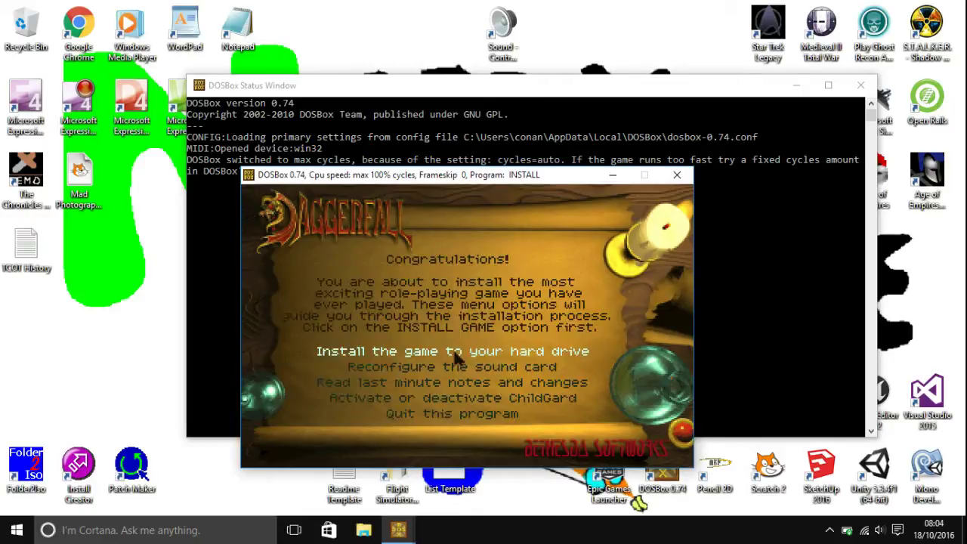
Install the game to the hard drive as a Huge installation (450MB) in c:\dagger, and proceed to the sound card setup
{"action": "left_click", "coordinate": [511, 355]}
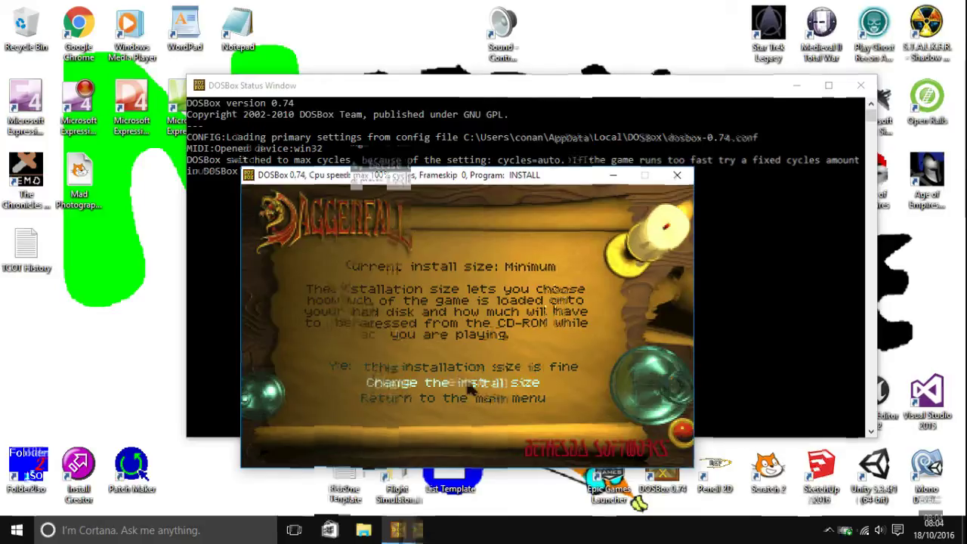
{"action": "left_click", "coordinate": [469, 383]}
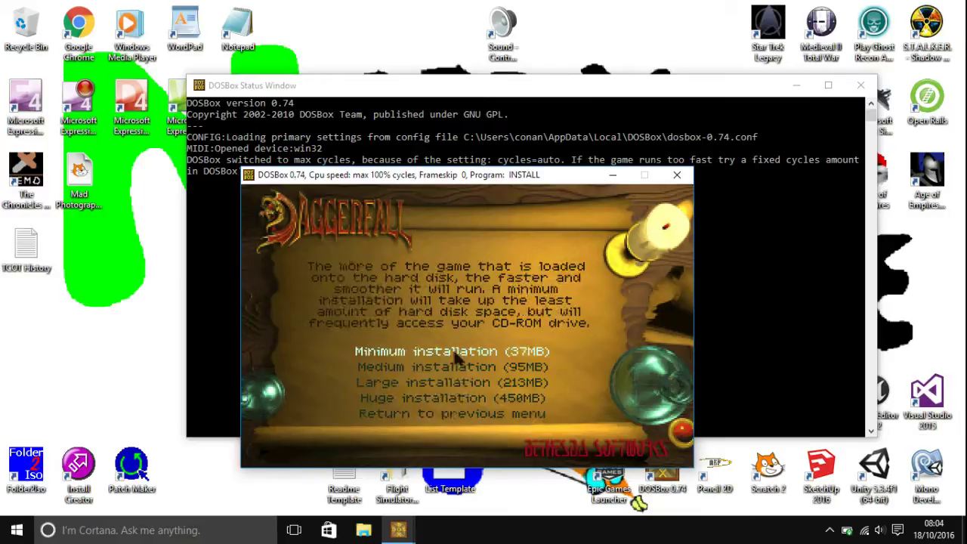
{"action": "left_click", "coordinate": [463, 400]}
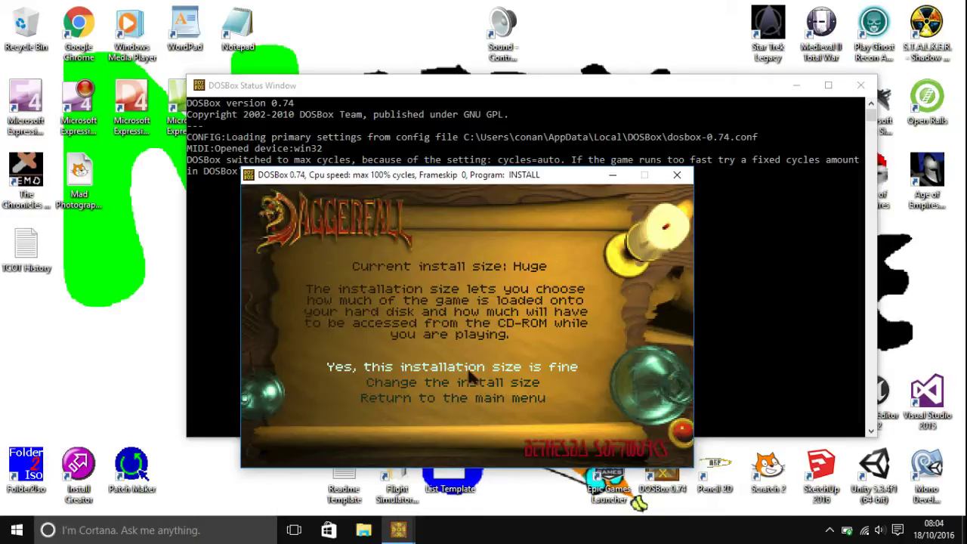
{"action": "left_click", "coordinate": [468, 370]}
{"action": "left_click", "coordinate": [465, 370]}
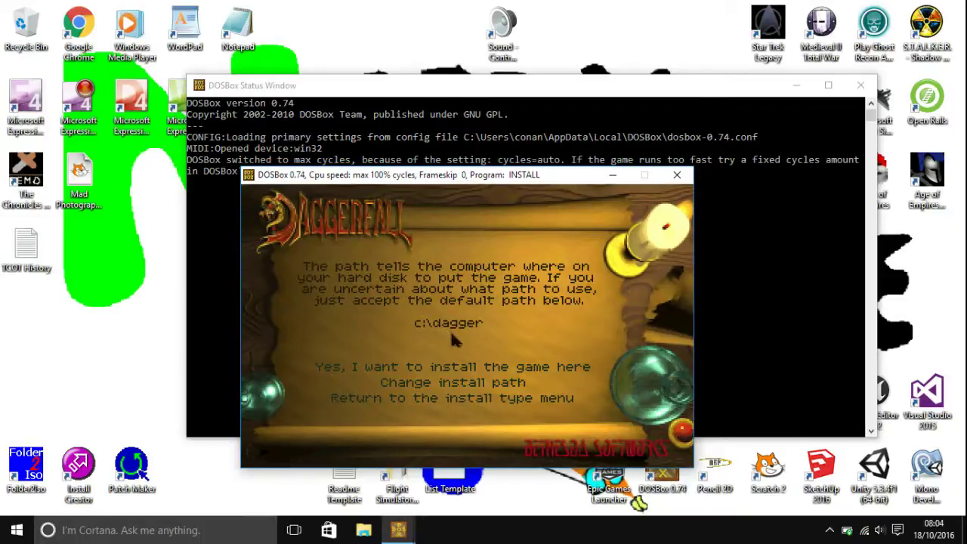
{"action": "left_click", "coordinate": [556, 373]}
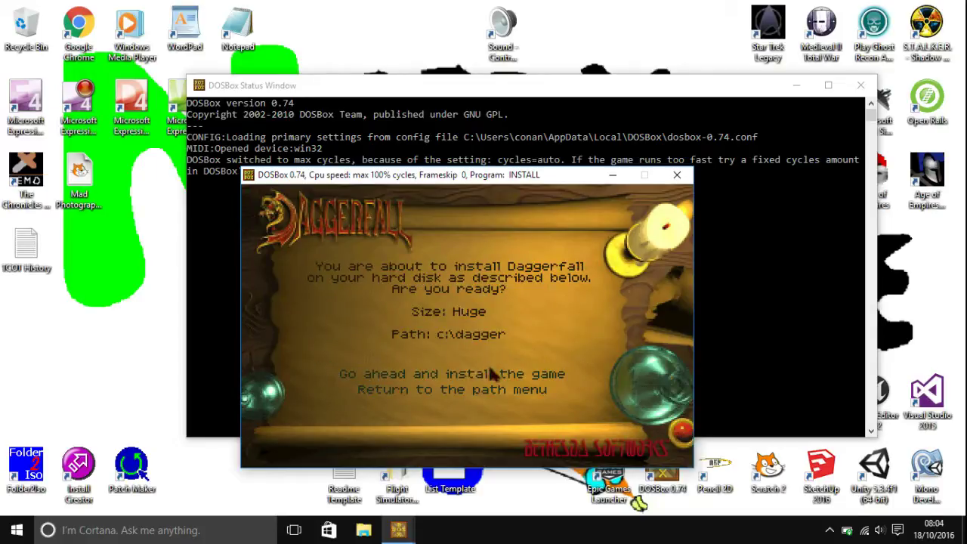
{"action": "left_click", "coordinate": [492, 373]}
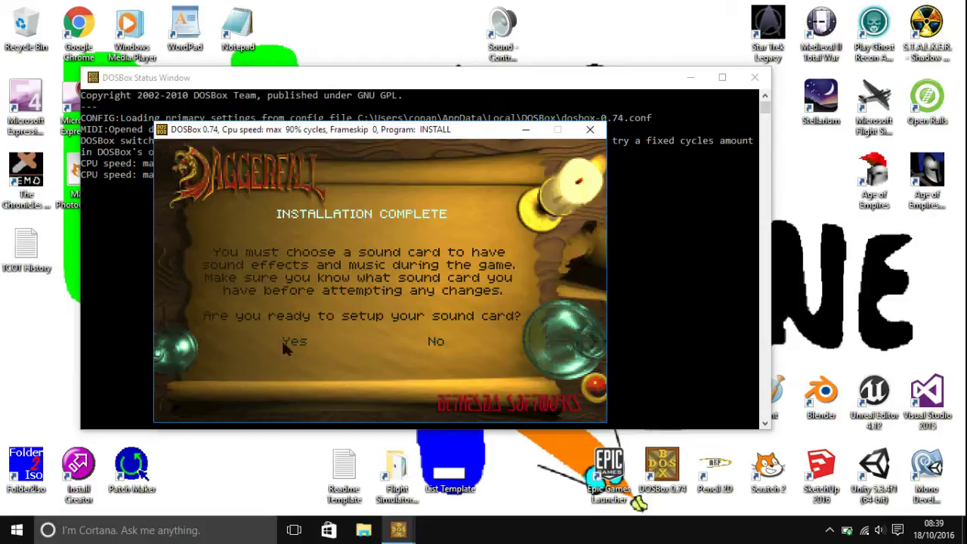
{"action": "left_click", "coordinate": [283, 340]}
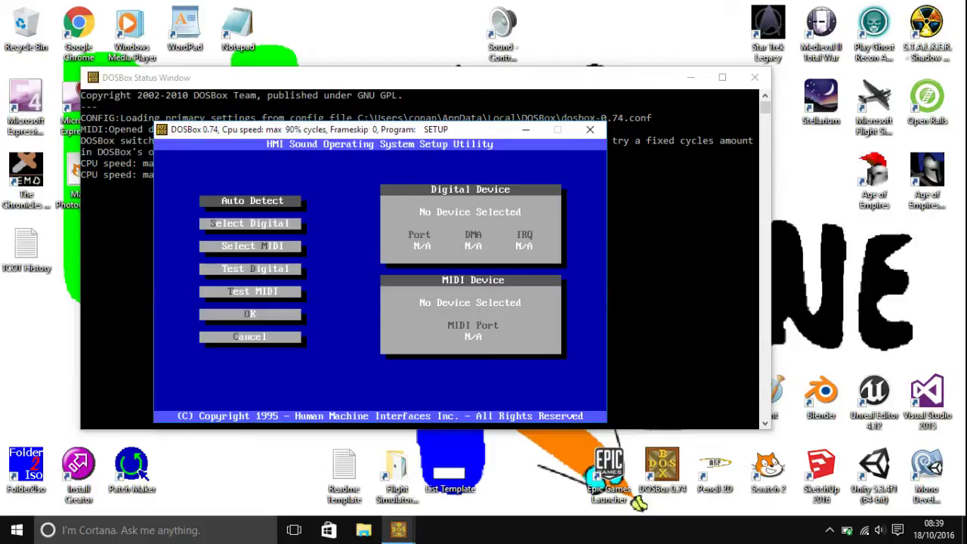
{"action": "key", "text": "Down"}
{"action": "key", "text": "Down"}
{"action": "key", "text": "Down"}
{"action": "key", "text": "Down"}
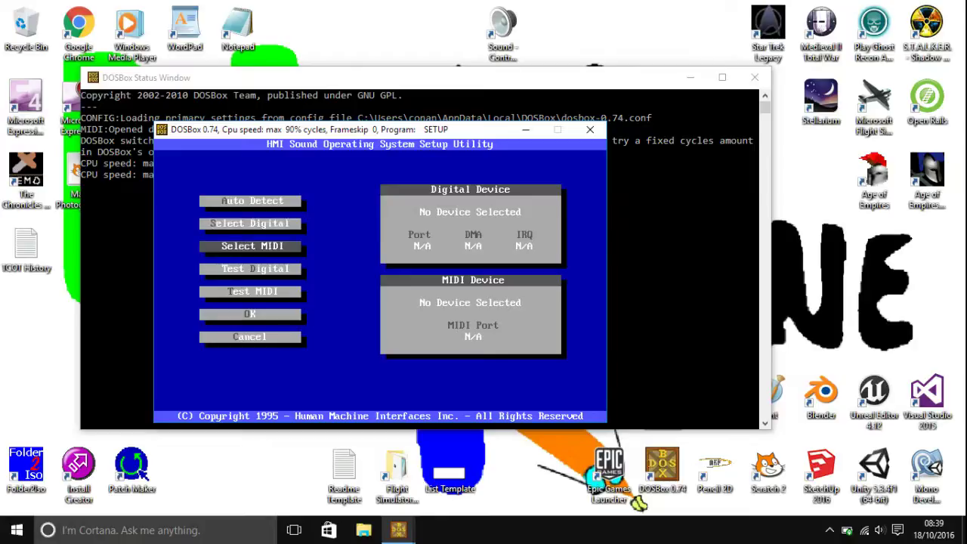
{"action": "key", "text": "Down"}
{"action": "key", "text": "Up"}
{"action": "key", "text": "Up"}
{"action": "key", "text": "Up"}
{"action": "key", "text": "Up"}
{"action": "key", "text": "Down"}
{"action": "key", "text": "Up"}
{"action": "key", "text": "Up"}
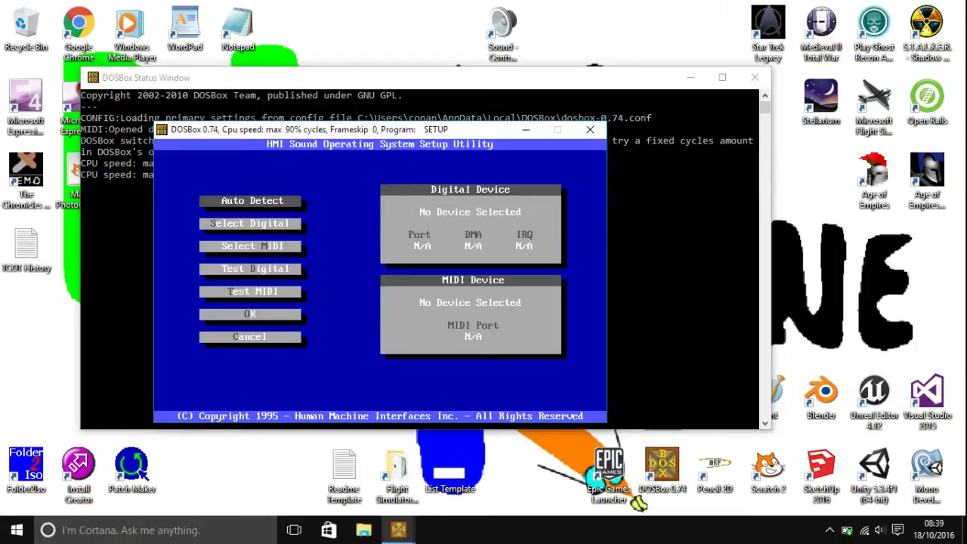
Run the automatic detection of the digital sound device and confirm the detection sequence
{"action": "key", "text": "Return"}
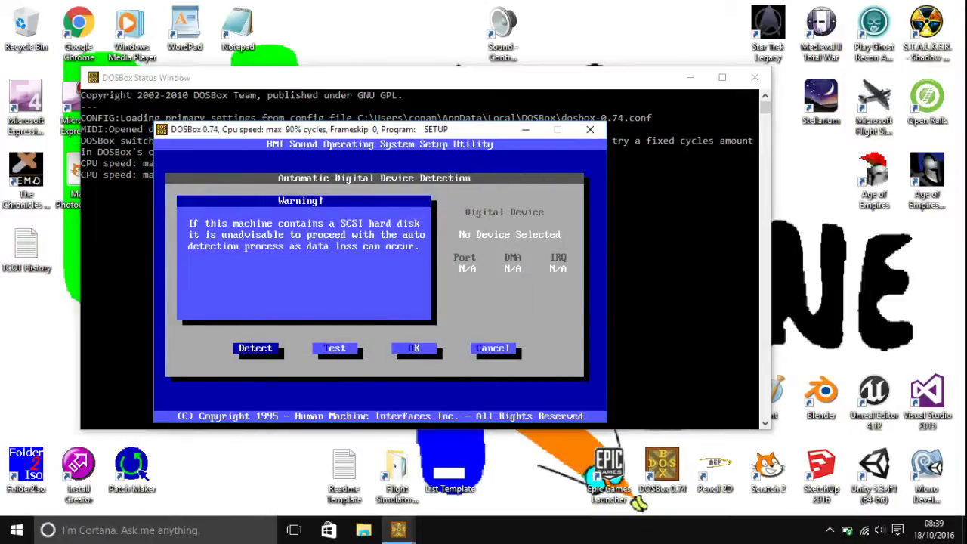
{"action": "key", "text": "Return"}
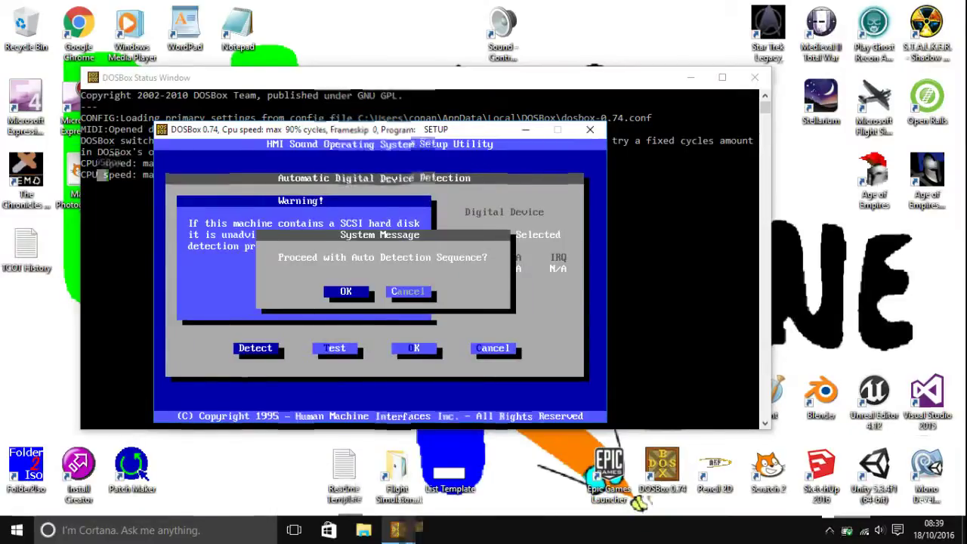
{"action": "key", "text": "Return"}
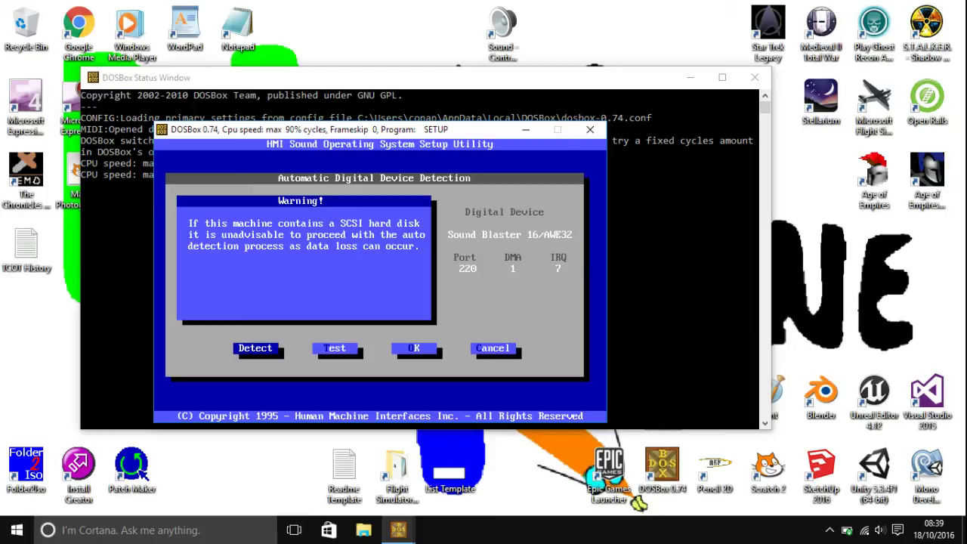
Play the test sample on the detected digital device, stop it, and accept the device
{"action": "key", "text": "Tab"}
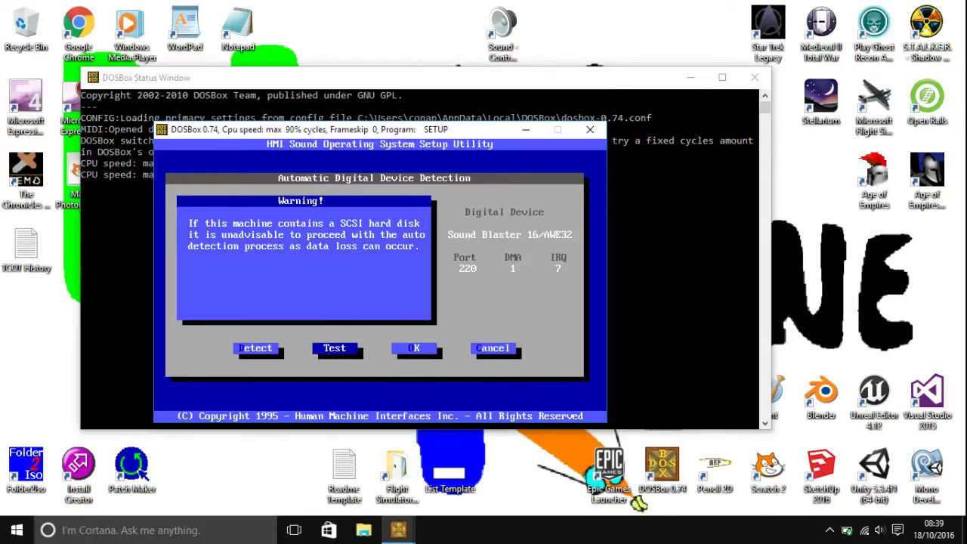
{"action": "key", "text": "Return"}
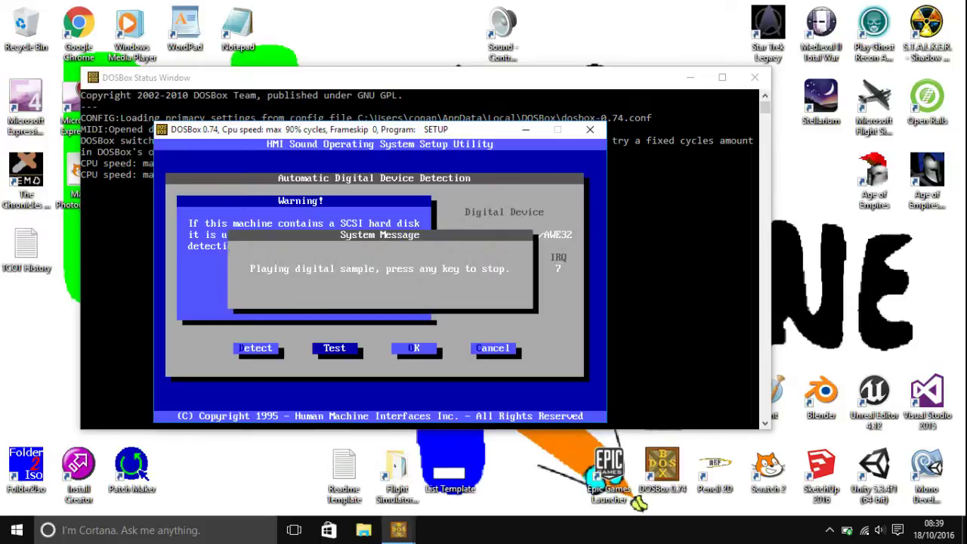
{"action": "key", "text": "Return"}
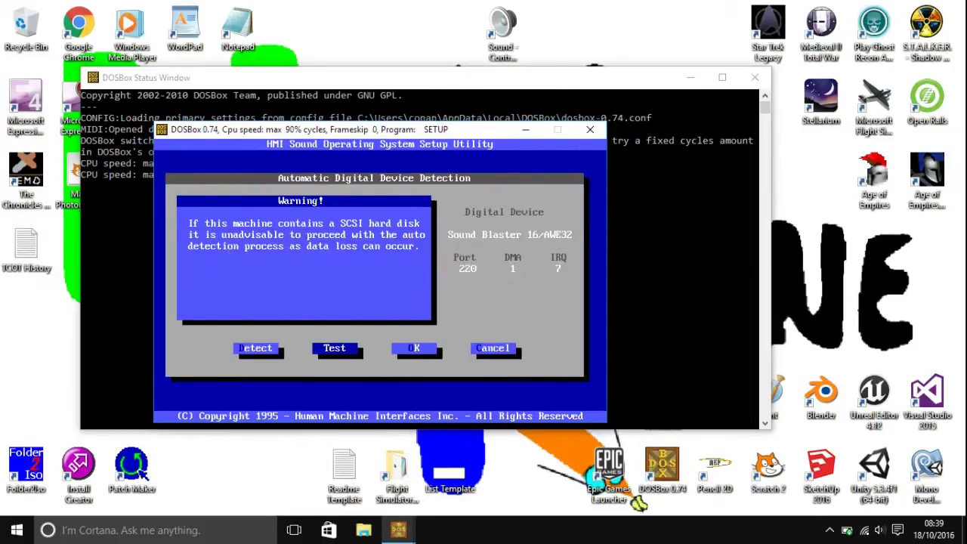
{"action": "key", "text": "Right"}
{"action": "key", "text": "Right"}
{"action": "key", "text": "Left"}
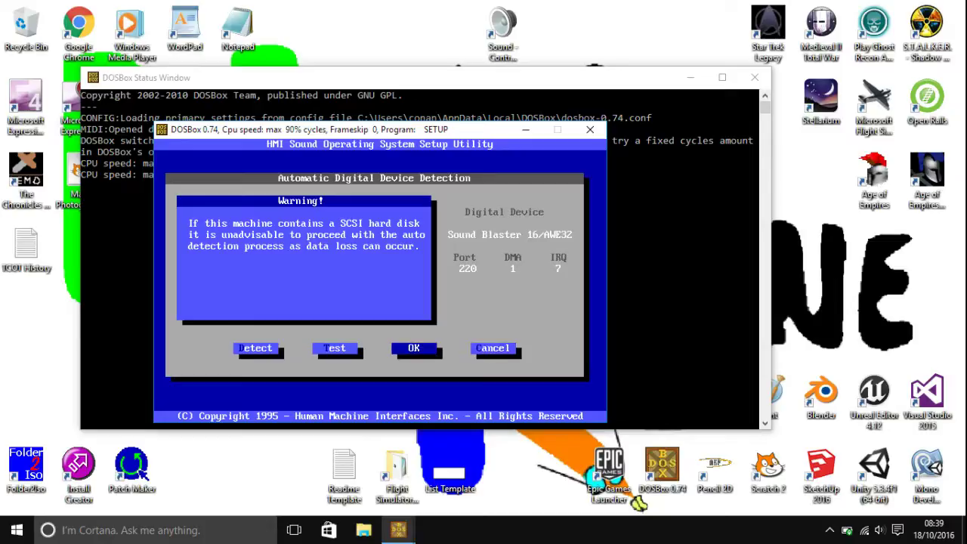
{"action": "key", "text": "Return"}
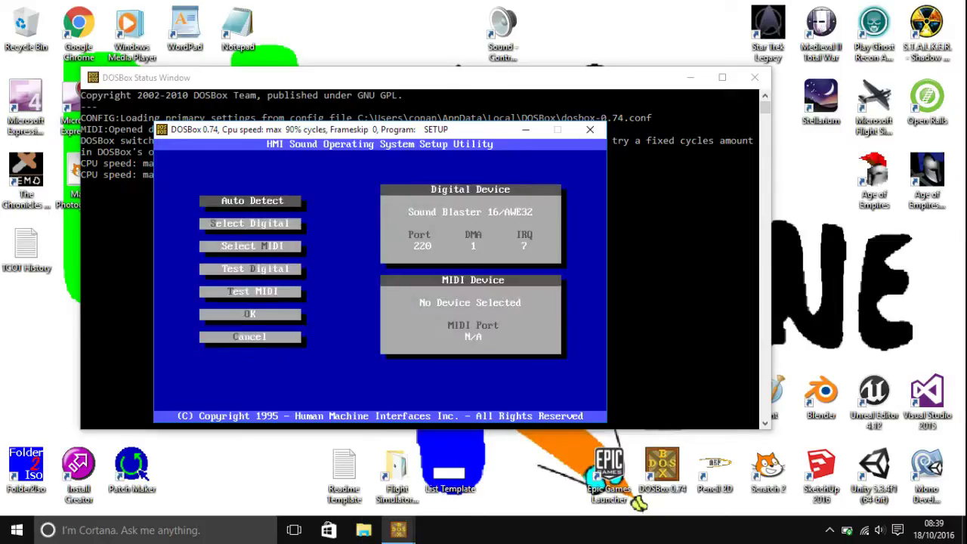
Try to test the MIDI device from the sound setup utility
{"action": "key", "text": "Down"}
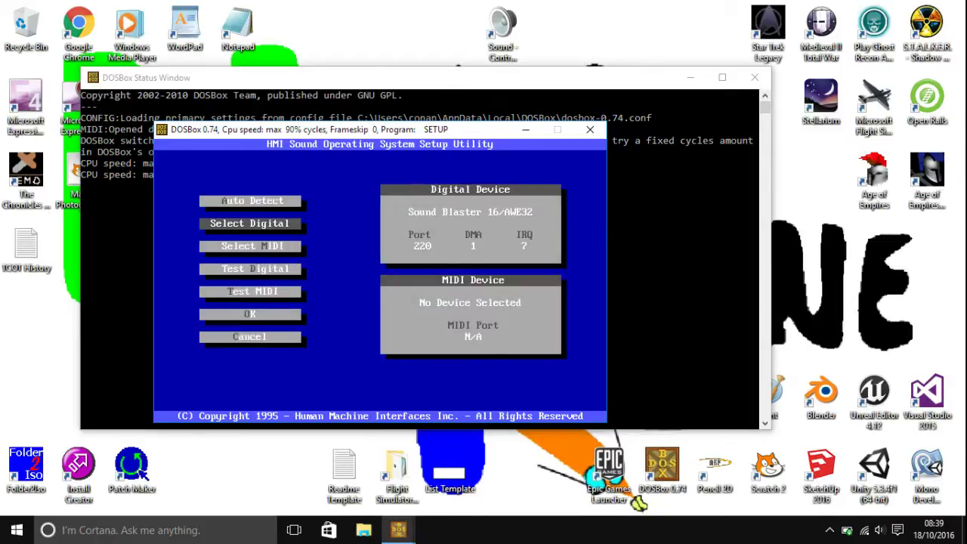
{"action": "key", "text": "Down"}
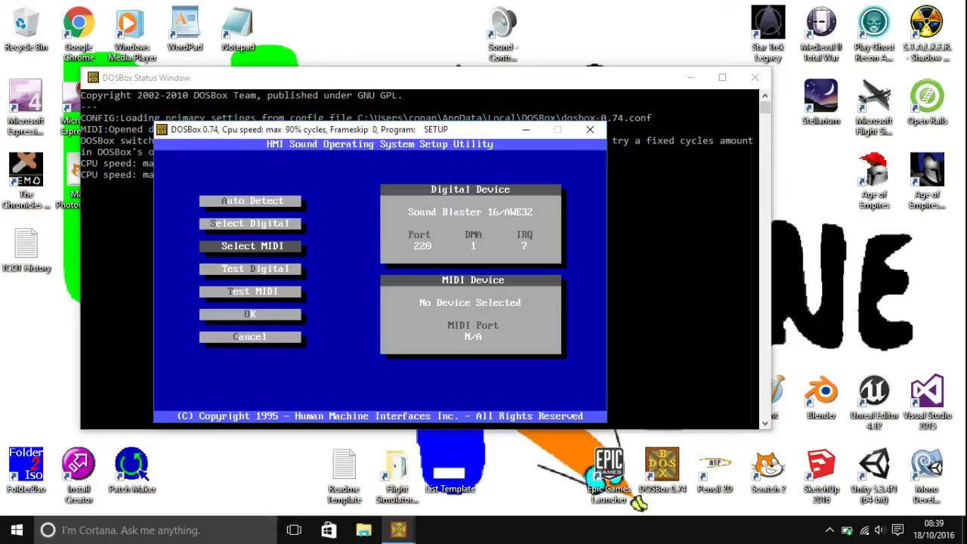
{"action": "key", "text": "Down"}
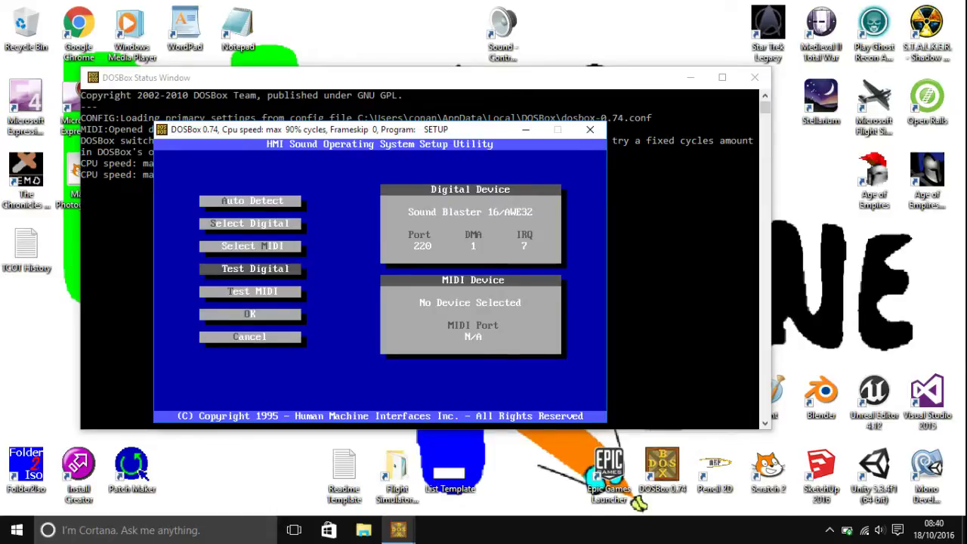
{"action": "key", "text": "Down"}
{"action": "key", "text": "Return"}
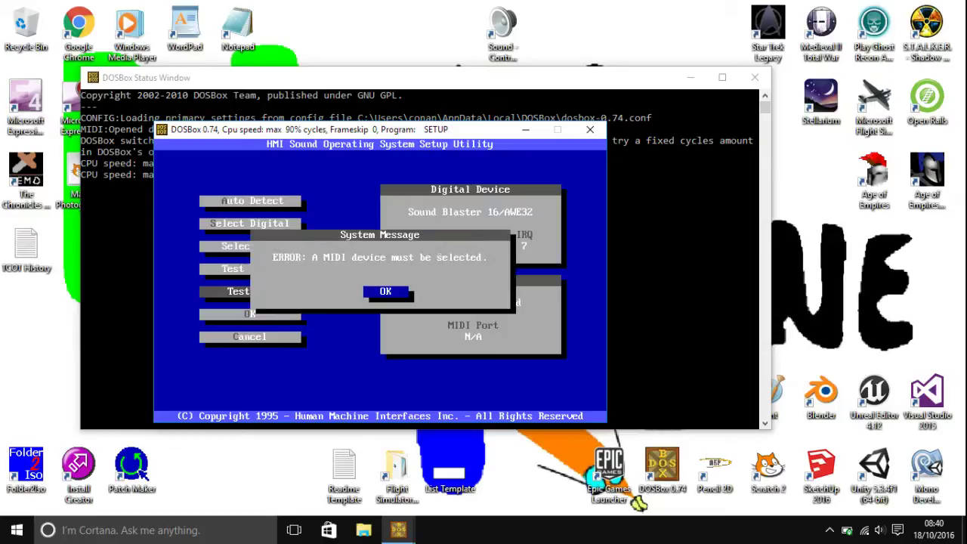
{"action": "key", "text": "Return"}
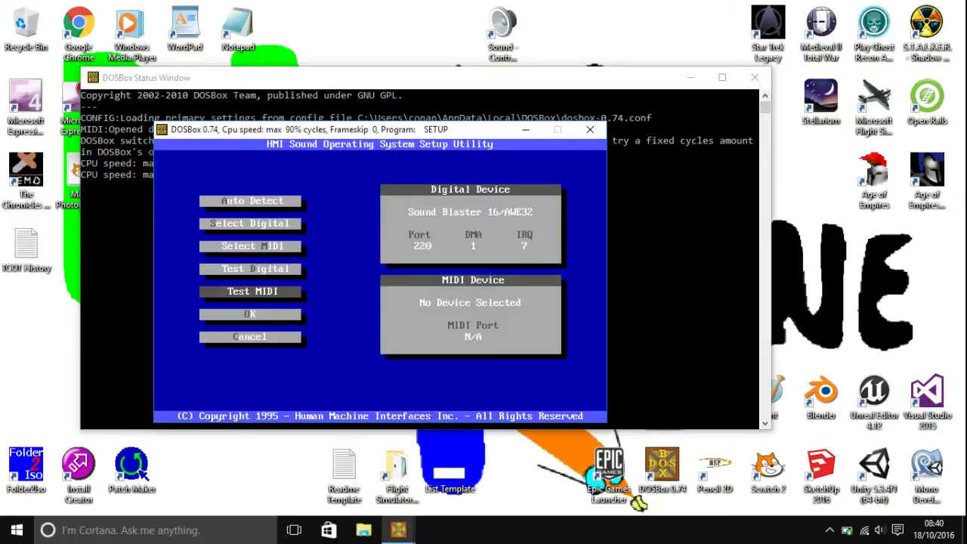
Choose Sound Blaster 16 as the MIDI device in the sound setup utility
{"action": "key", "text": "Up"}
{"action": "key", "text": "Up"}
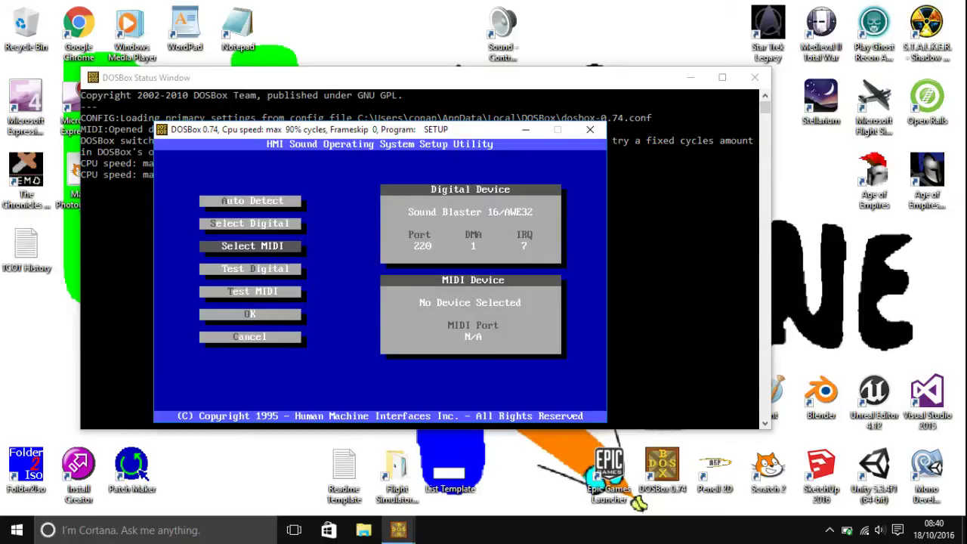
{"action": "key", "text": "Return"}
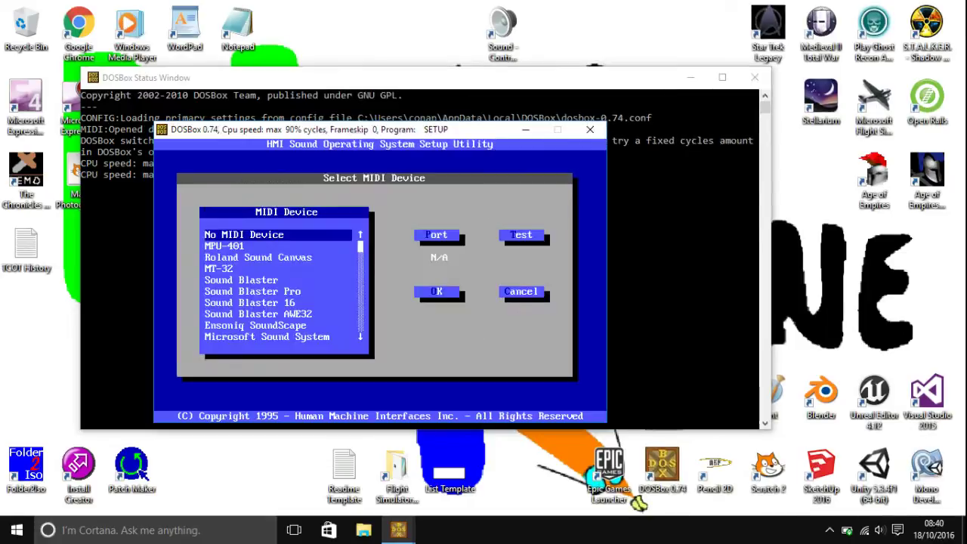
{"action": "key", "text": "Down"}
{"action": "key", "text": "Down"}
{"action": "key", "text": "Down"}
{"action": "key", "text": "Down"}
{"action": "key", "text": "Down"}
{"action": "key", "text": "Down"}
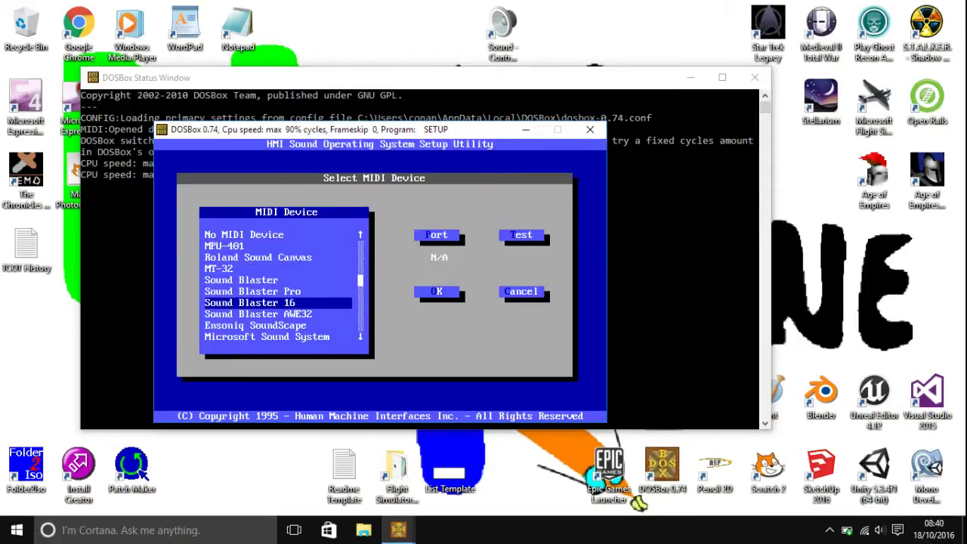
{"action": "key", "text": "Return"}
{"action": "key", "text": "Return"}
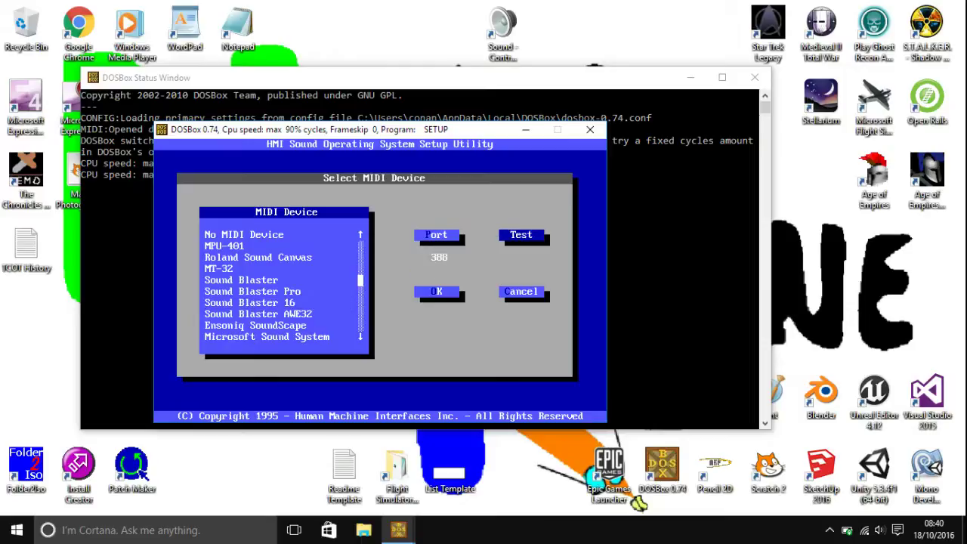
Set the MIDI port to 388, play and stop the MIDI test sample, and accept the device
{"action": "key", "text": "Up"}
{"action": "key", "text": "Return"}
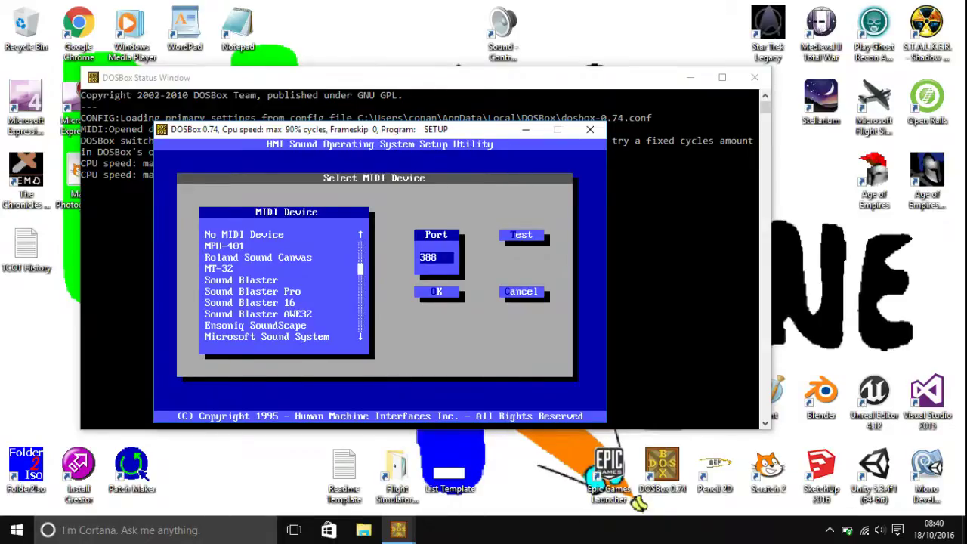
{"action": "key", "text": "t"}
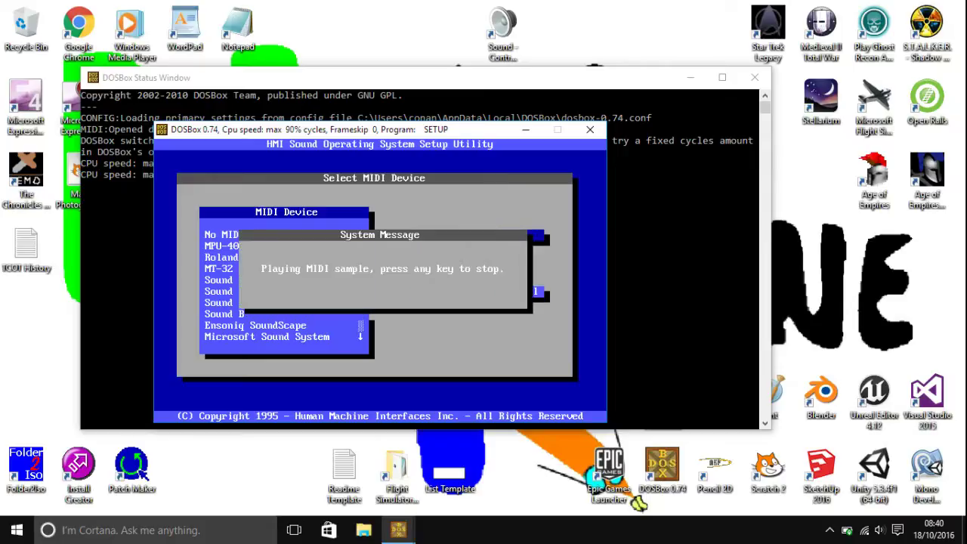
{"action": "key", "text": "Escape"}
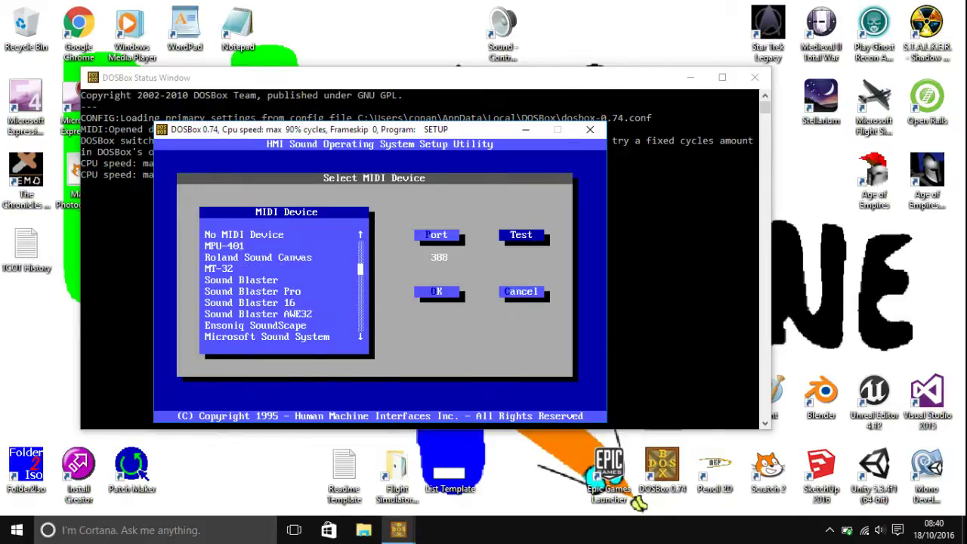
{"action": "key", "text": "Return"}
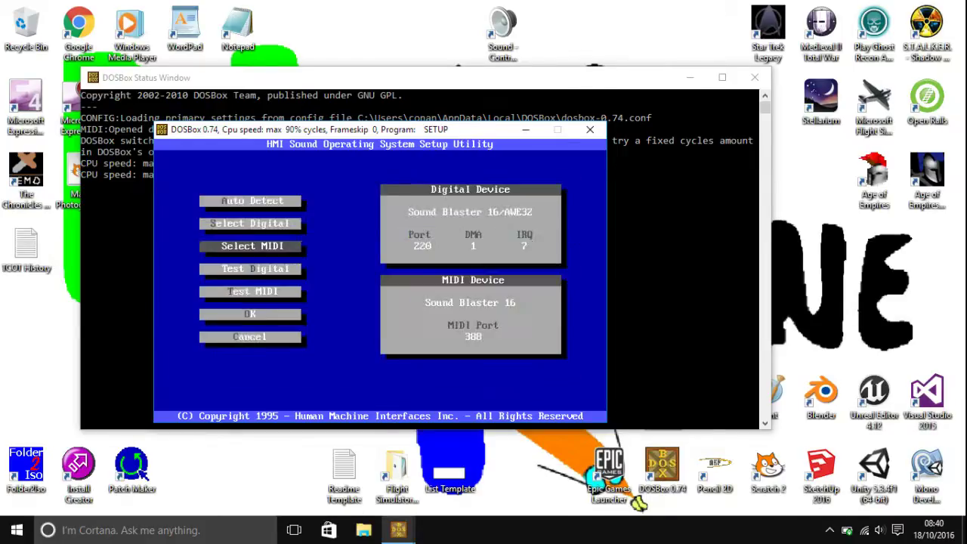
Play and stop the test samples of both the digital and the MIDI device from the main setup screen
{"action": "key", "text": "Down"}
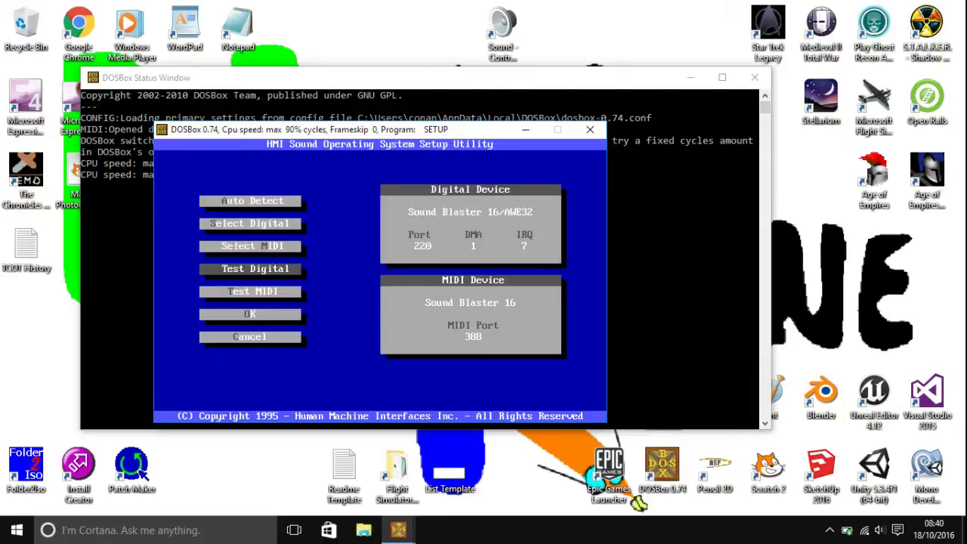
{"action": "key", "text": "Return"}
{"action": "key", "text": "Escape"}
{"action": "key", "text": "Down"}
{"action": "key", "text": "Return"}
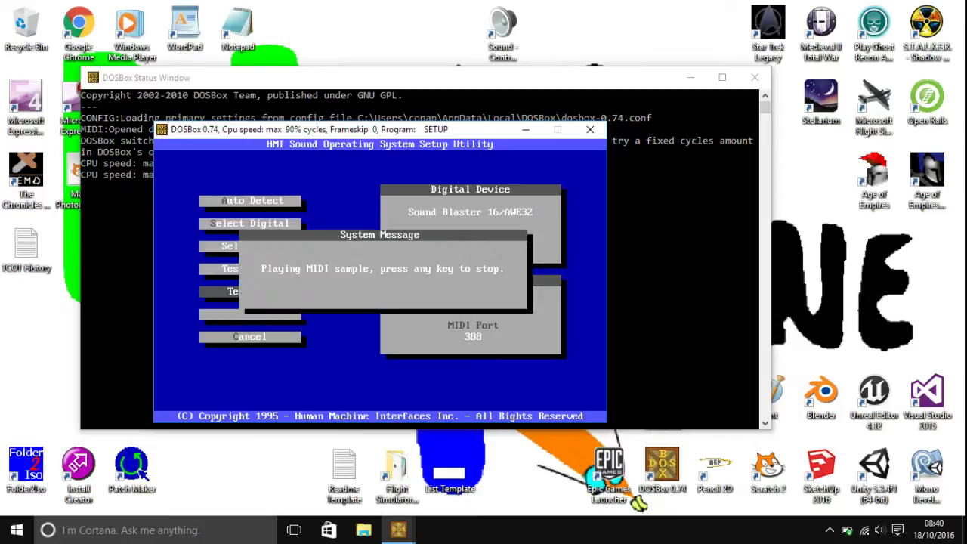
{"action": "key", "text": "Escape"}
{"action": "key", "text": "Down"}
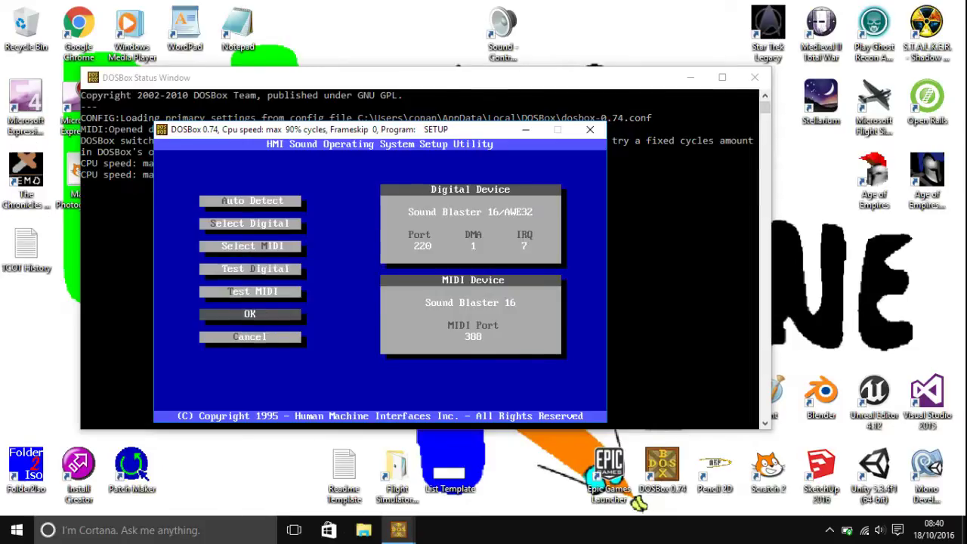
Accept the sound configuration and finish the Daggerfall installer through its completion messages
{"action": "key", "text": "Return"}
{"action": "key", "text": "Return"}
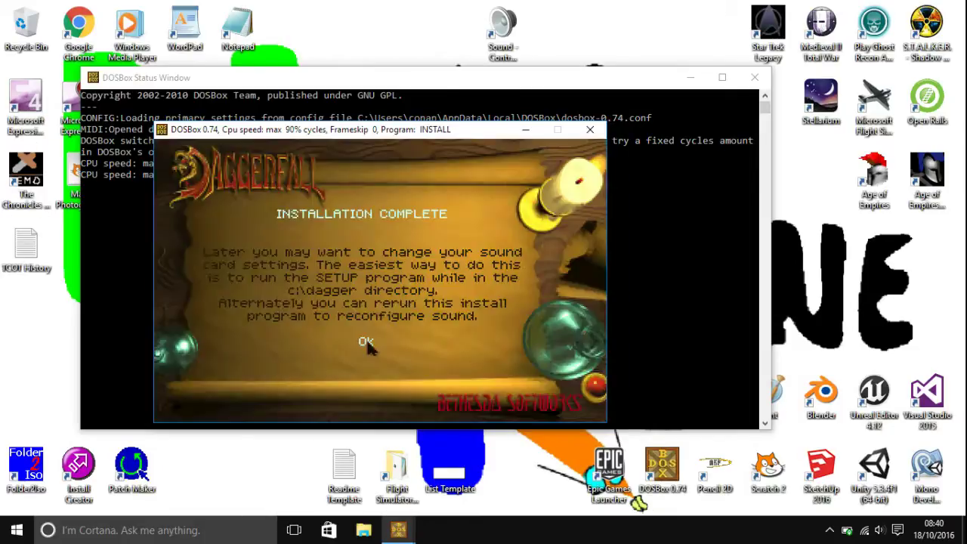
{"action": "left_click", "coordinate": [366, 341]}
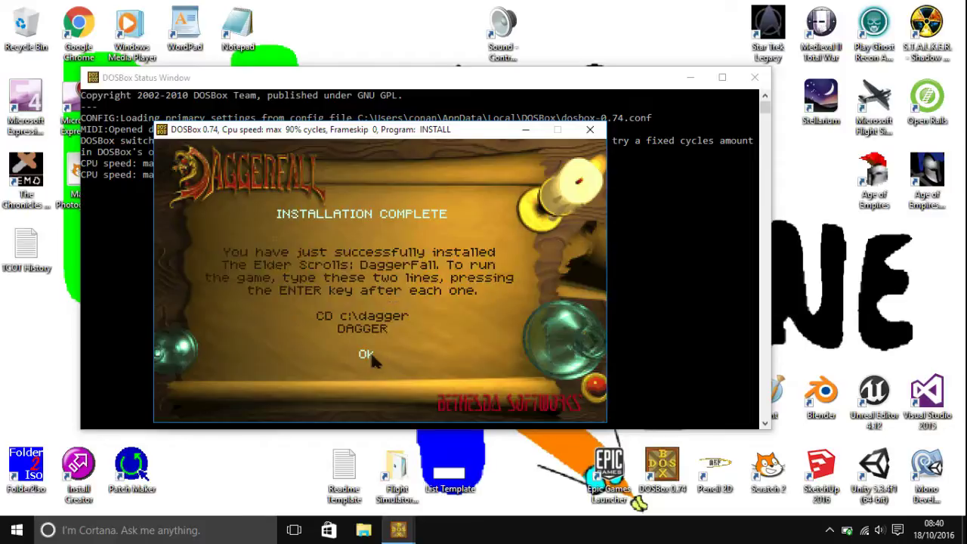
{"action": "left_click", "coordinate": [370, 358]}
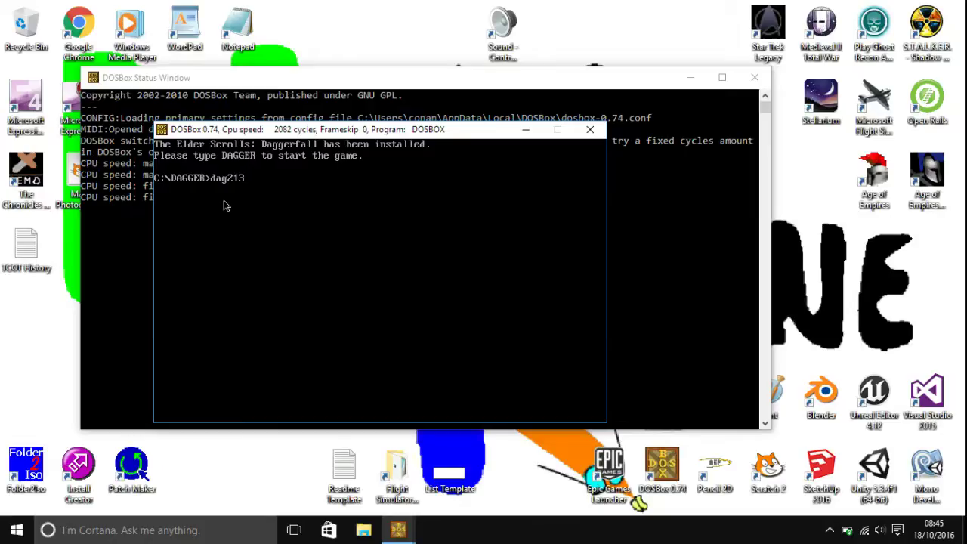
Run the dag213 patch in C:\DAGGER, agree to the update and the FIXMAPS map fix, and close DOSBox
{"action": "key", "text": "Return"}
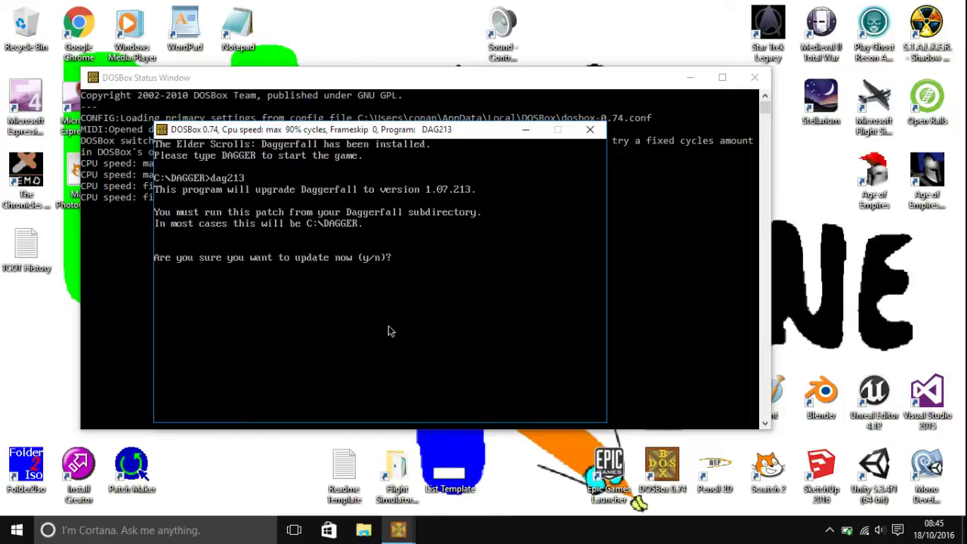
{"action": "type", "text": "y"}
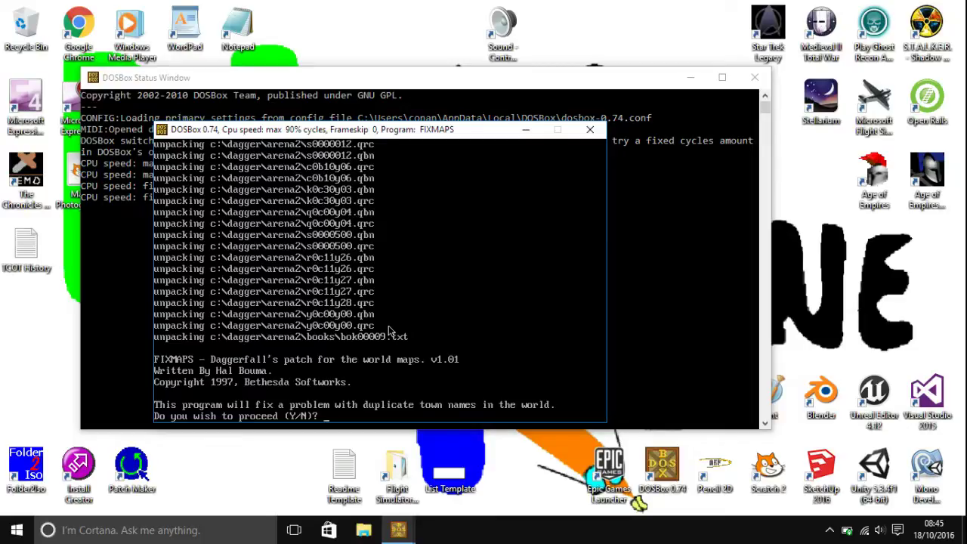
{"action": "type", "text": "Y"}
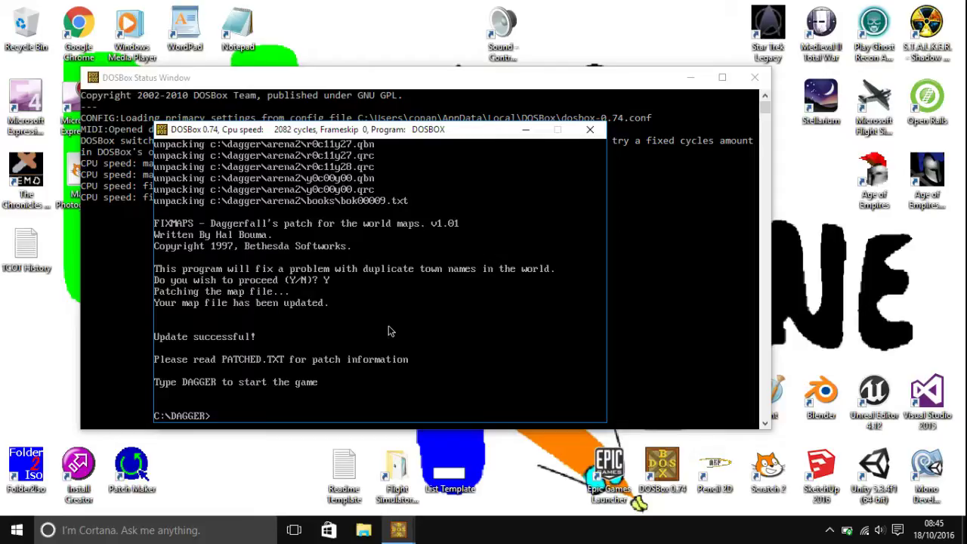
{"action": "left_click", "coordinate": [586, 133]}
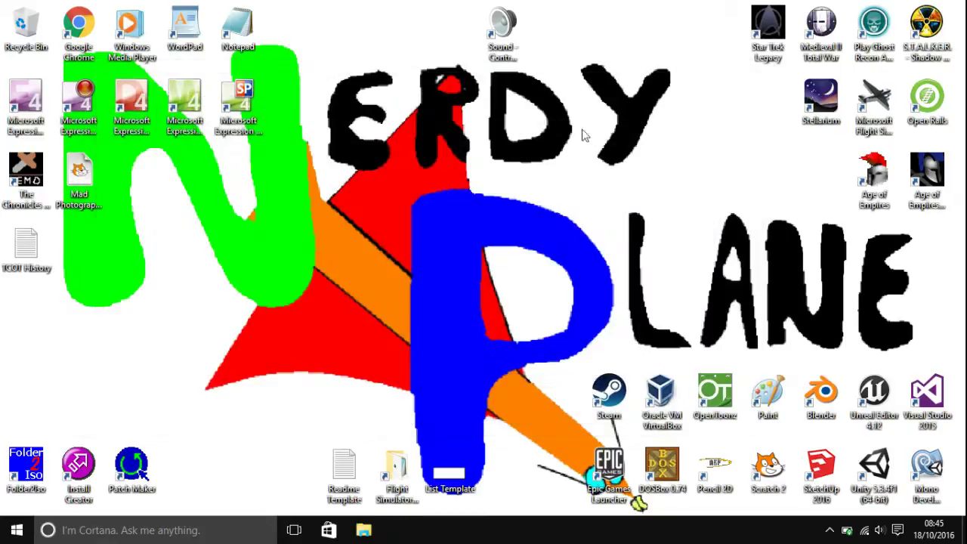
Open the DOSBox 0.74 Options file from C:\Program Files (x86)\DOSBox-0.74 in File Explorer
{"action": "left_click", "coordinate": [363, 530]}
{"action": "scroll", "coordinate": [171, 322], "scroll_direction": "down", "scroll_amount": 3}
{"action": "scroll", "coordinate": [170, 322], "scroll_direction": "down", "scroll_amount": 2}
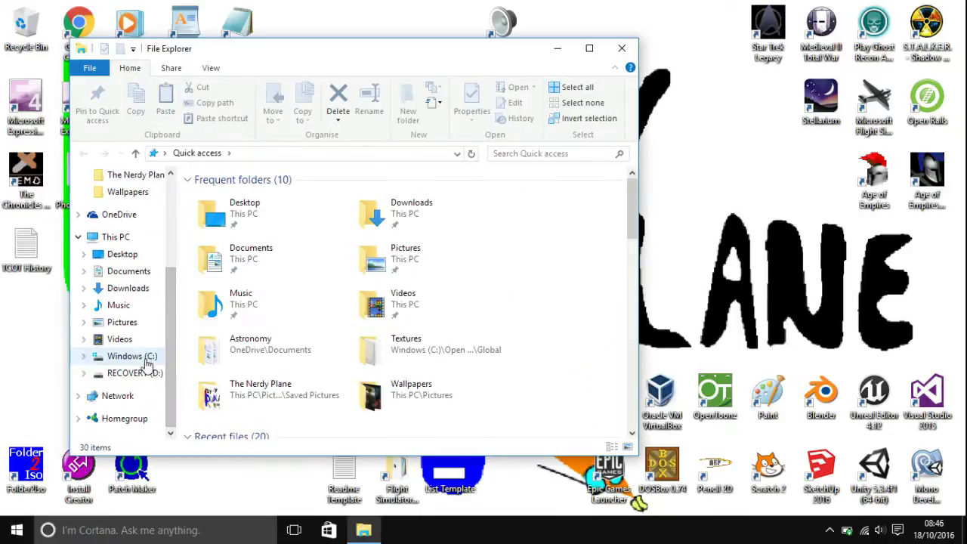
{"action": "left_click", "coordinate": [141, 357]}
{"action": "left_click_drag", "start_coordinate": [335, 47], "coordinate": [404, 22]}
{"action": "double_click", "coordinate": [309, 318]}
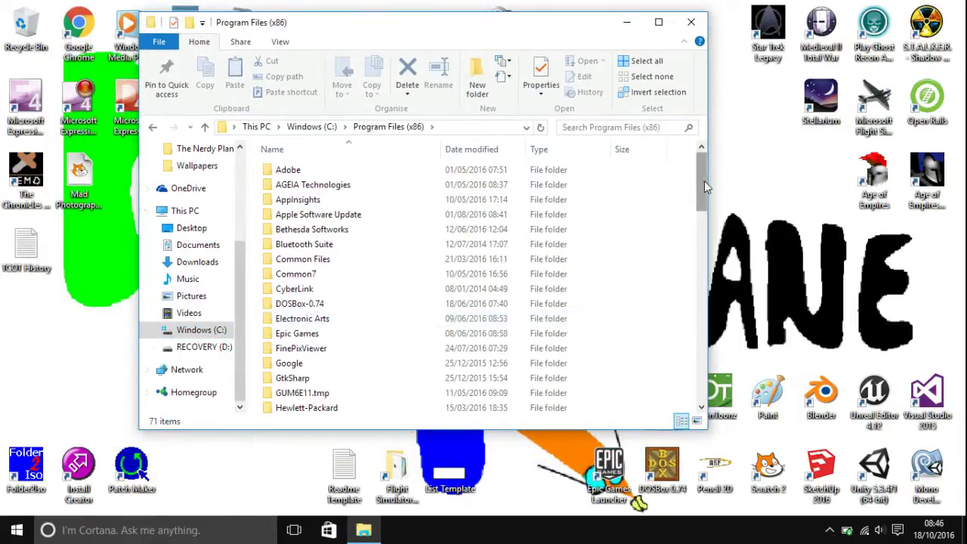
{"action": "scroll", "coordinate": [701, 191], "scroll_direction": "down", "scroll_amount": 1}
{"action": "double_click", "coordinate": [324, 256]}
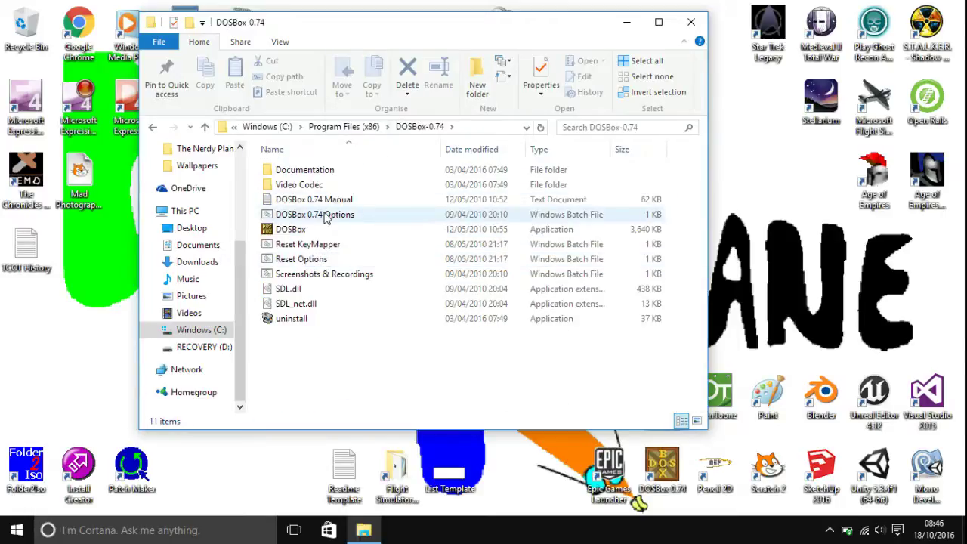
{"action": "double_click", "coordinate": [325, 217]}
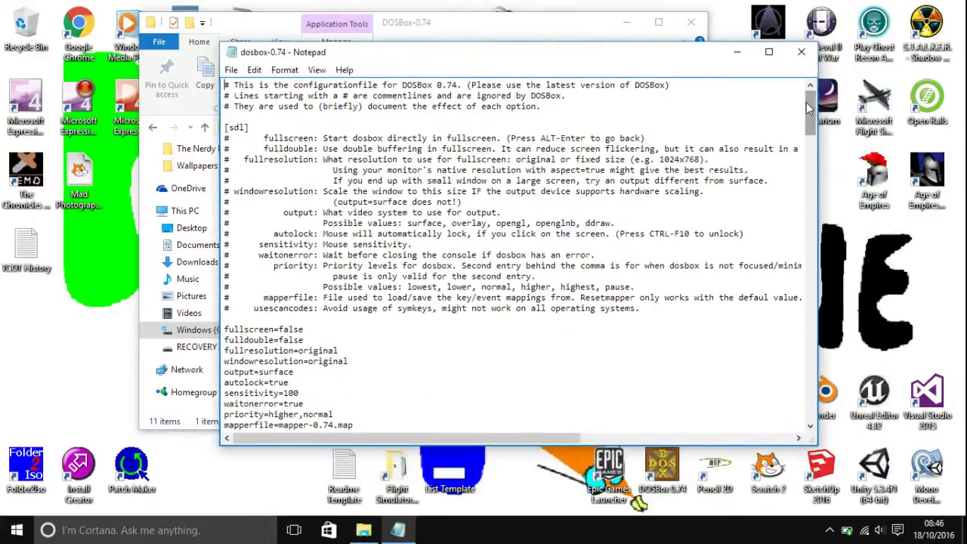
Set cycles to max in the configuration's [cpu] section, save the file, and close it and the folder
{"action": "left_click_drag", "start_coordinate": [809, 106], "coordinate": [812, 133]}
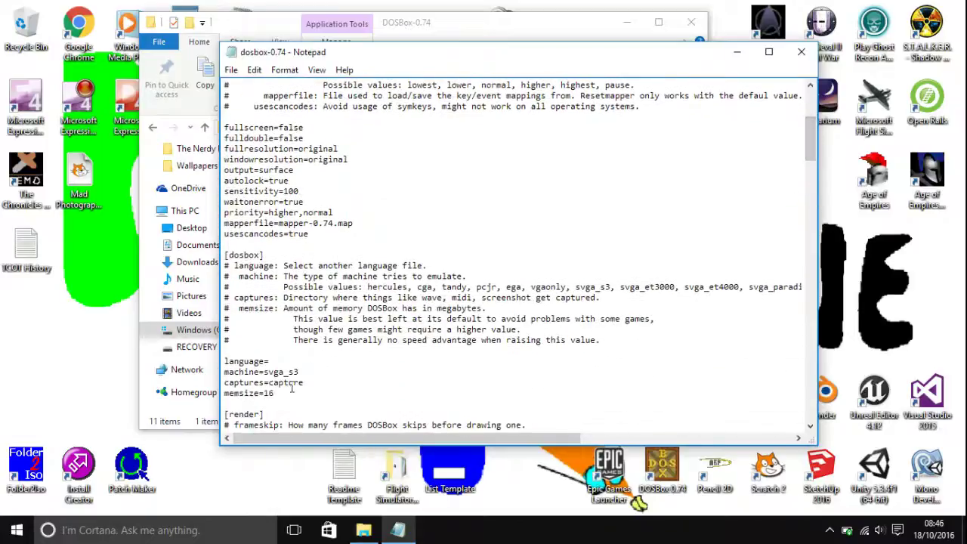
{"action": "left_click_drag", "start_coordinate": [277, 394], "coordinate": [264, 394]}
{"action": "left_click_drag", "start_coordinate": [811, 141], "coordinate": [810, 189]}
{"action": "left_click_drag", "start_coordinate": [290, 340], "coordinate": [259, 340]}
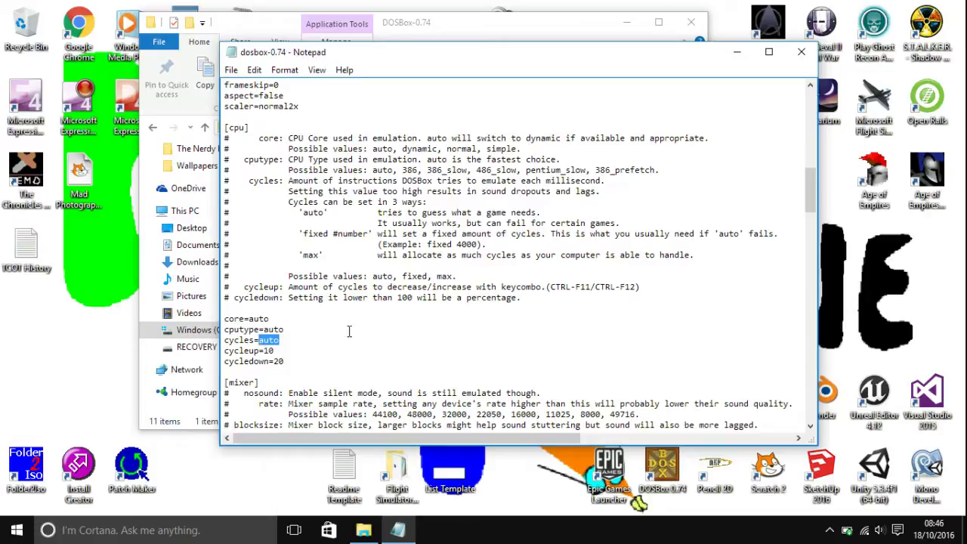
{"action": "type", "text": "max"}
{"action": "left_click", "coordinate": [230, 70]}
{"action": "left_click", "coordinate": [254, 117]}
{"action": "left_click", "coordinate": [802, 53]}
{"action": "left_click", "coordinate": [690, 21]}
Restart DOSBox and mount c:\dosprogrammes\daggerfall as drive C
{"action": "double_click", "coordinate": [661, 463]}
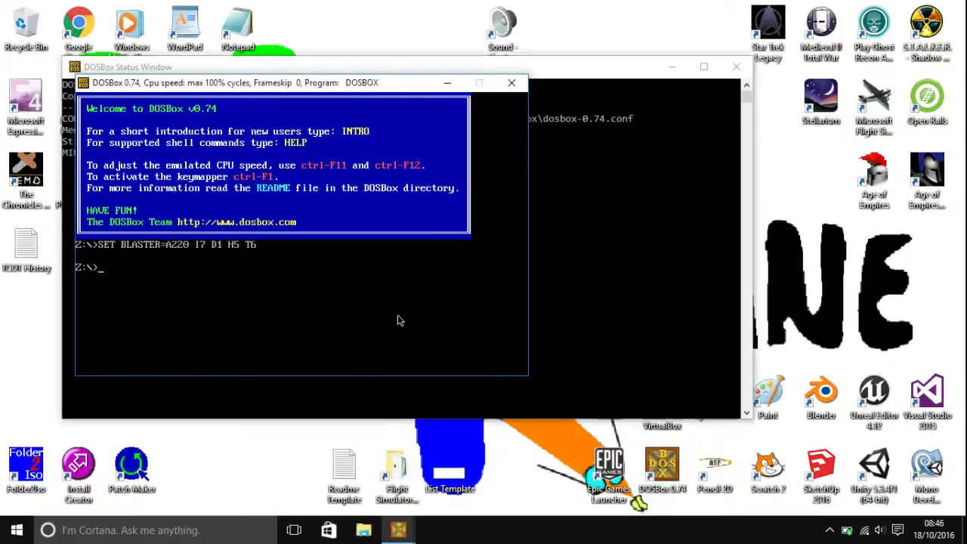
{"action": "type", "text": "mount c c:\\dosprogrammes\\"}
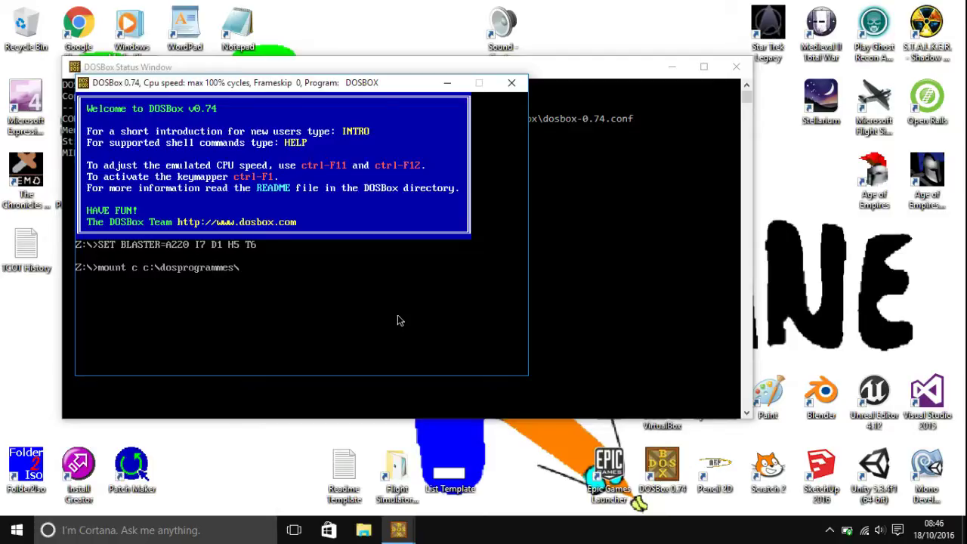
{"action": "type", "text": "daggerfall"}
{"action": "key", "text": "Return"}
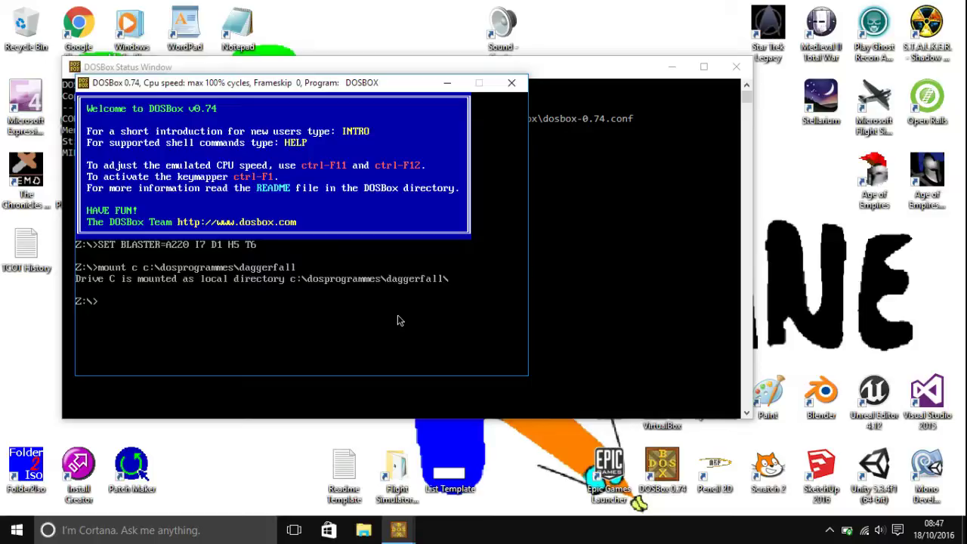
Mount c:\dosprogrammes\daggerfall\dfcd as drive D, with type cdrom and the label Daggerfall
{"action": "type", "text": "d"}
{"action": "key", "text": "BackSpace"}
{"action": "type", "text": "mount d c:\\d"}
{"action": "key", "text": "BackSpace"}
{"action": "key", "text": "Up"}
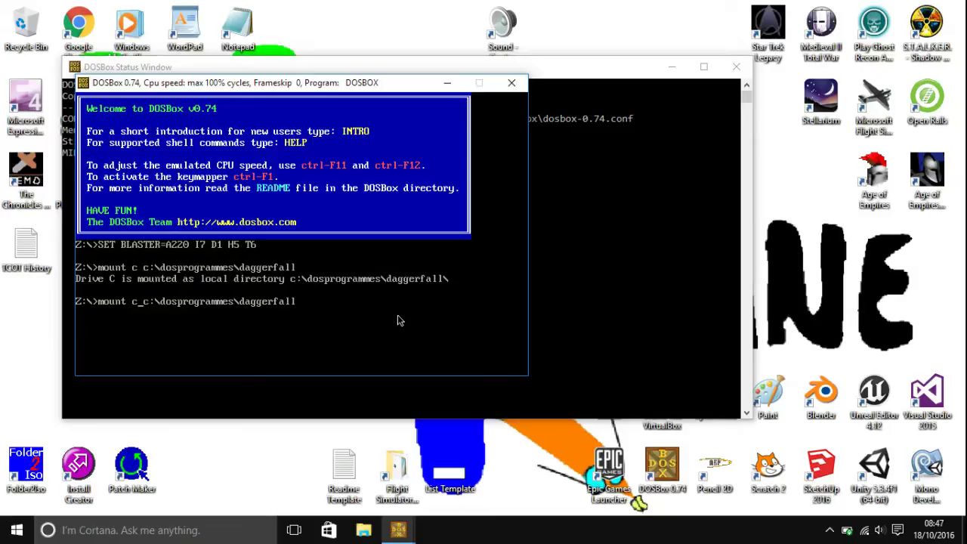
{"action": "key", "text": "BackSpace"}
{"action": "type", "text": "daggerfall\\dfcd -tcdrom"}
{"action": "key", "text": "Left"}
{"action": "key", "text": "Left"}
{"action": "key", "text": "Left"}
{"action": "key", "text": "Left"}
{"action": "key", "text": "End"}
{"action": "type", "text": "-label Da"}
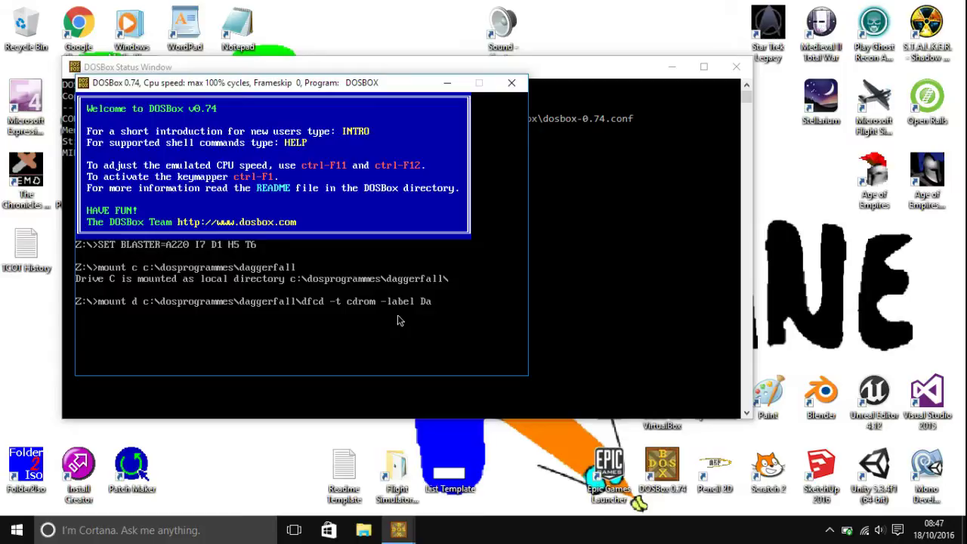
{"action": "type", "text": "ggerfall"}
{"action": "key", "text": "Return"}
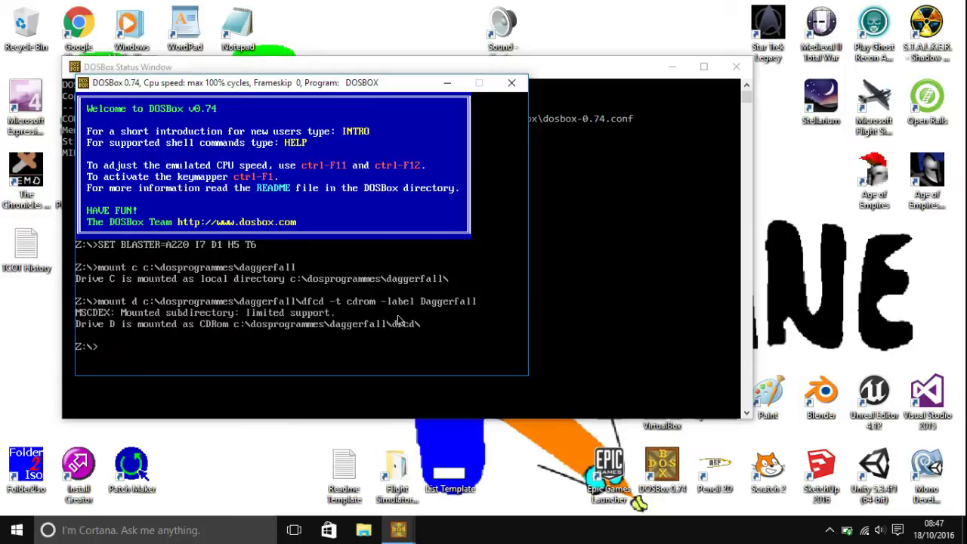
Switch to drive C and change into the dagger directory
{"action": "type", "text": "c:"}
{"action": "key", "text": "Return"}
{"action": "type", "text": "cd gagger"}
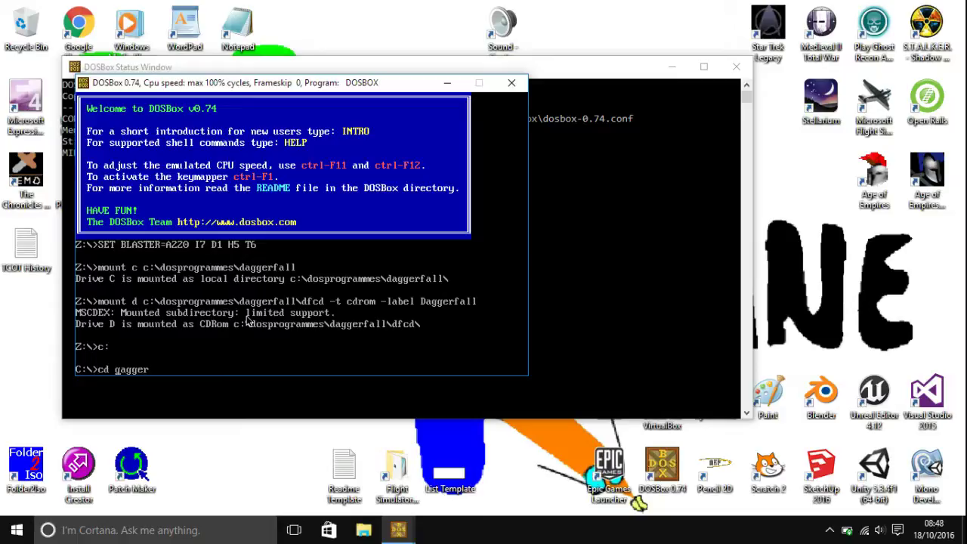
{"action": "key", "text": "BackSpace"}
{"action": "key", "text": "Delete"}
{"action": "type", "text": "d"}
{"action": "key", "text": "Return"}
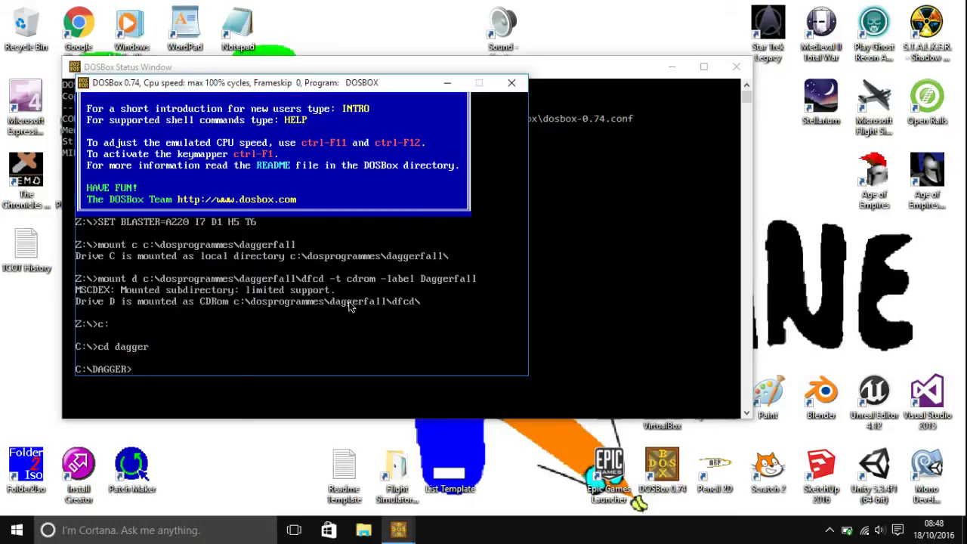
Launch the game with the dagger command, and close DOSBox during the intro
{"action": "type", "text": "da"}
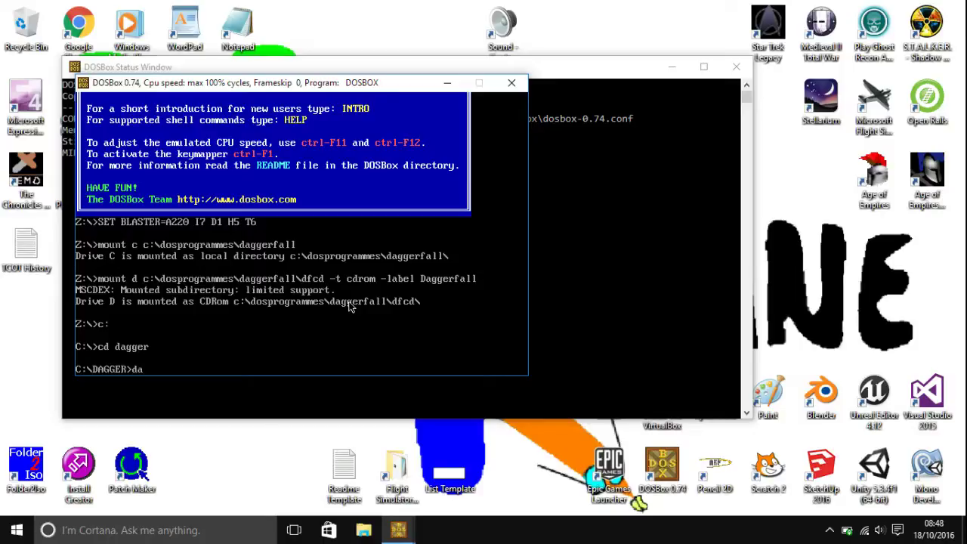
{"action": "type", "text": "gger"}
{"action": "key", "text": "Return"}
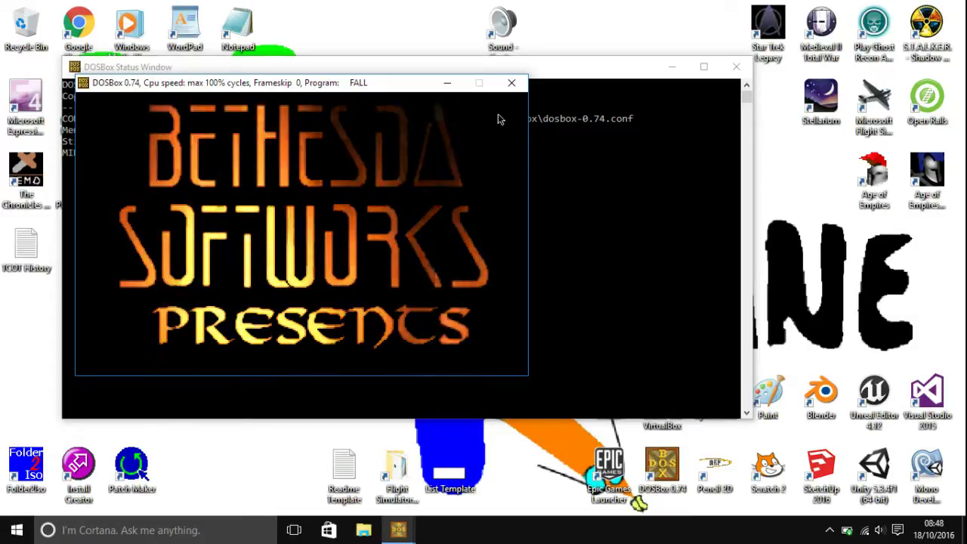
{"action": "left_click", "coordinate": [511, 83]}
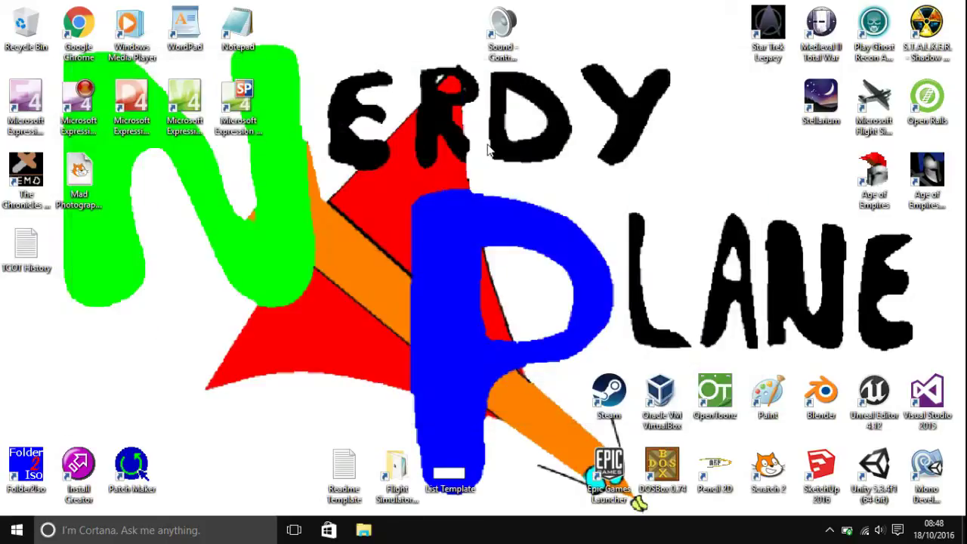